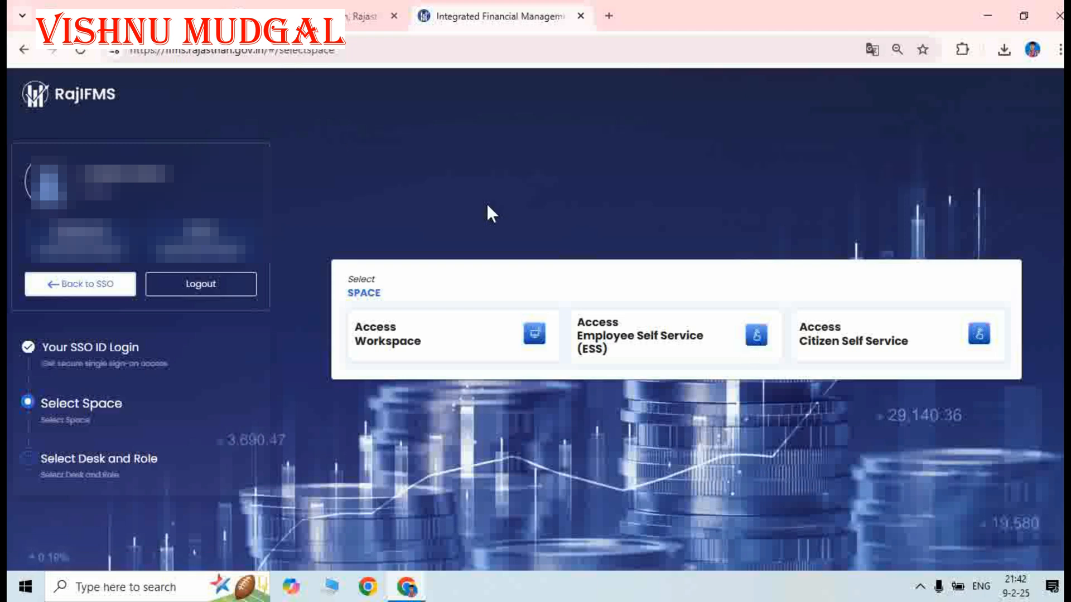
Access the Workspace with the DDO role of Desk 2 and open the Employee Management module under Disbursement Engine.
click(412, 339)
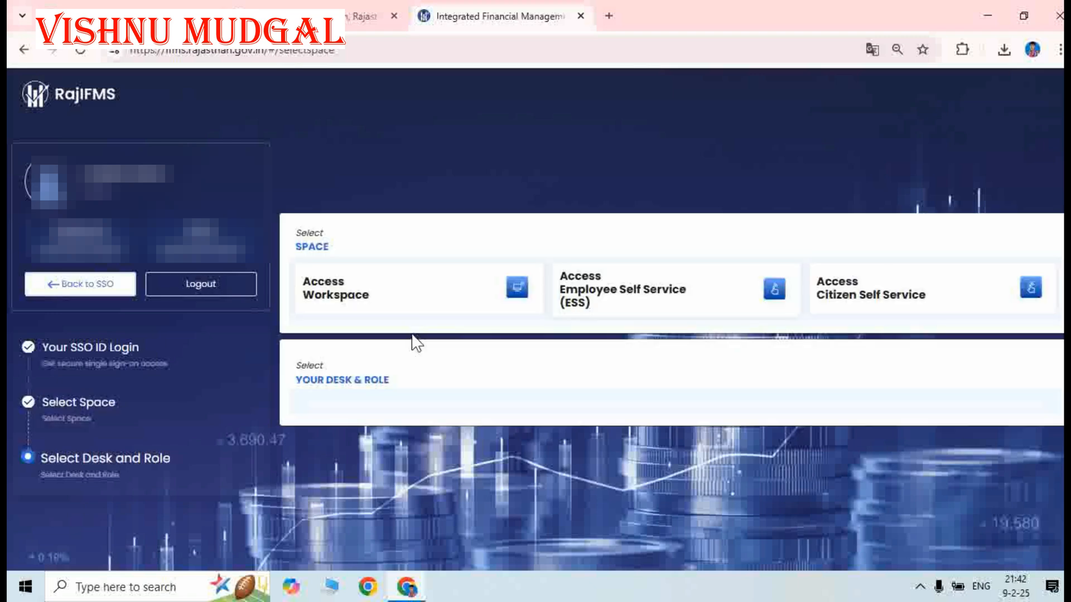
scroll(411, 339, down, 2)
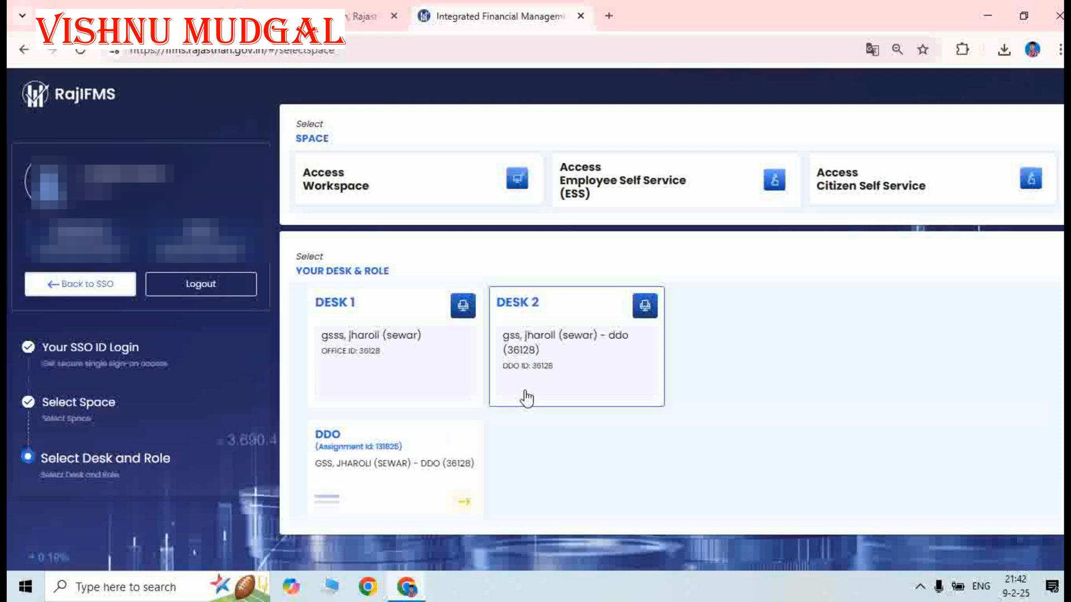
click(413, 471)
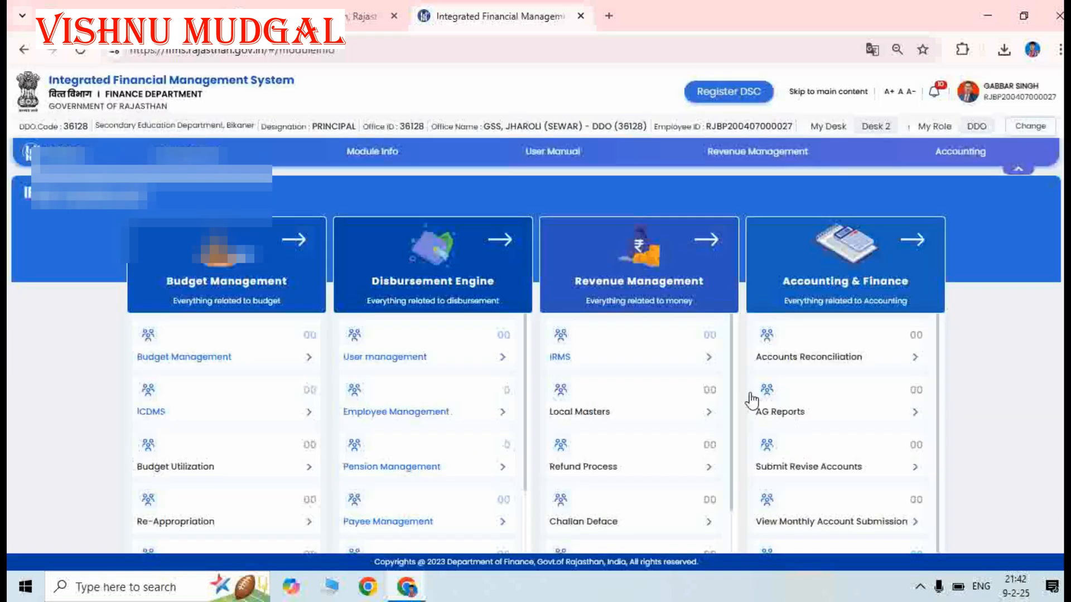
click(418, 413)
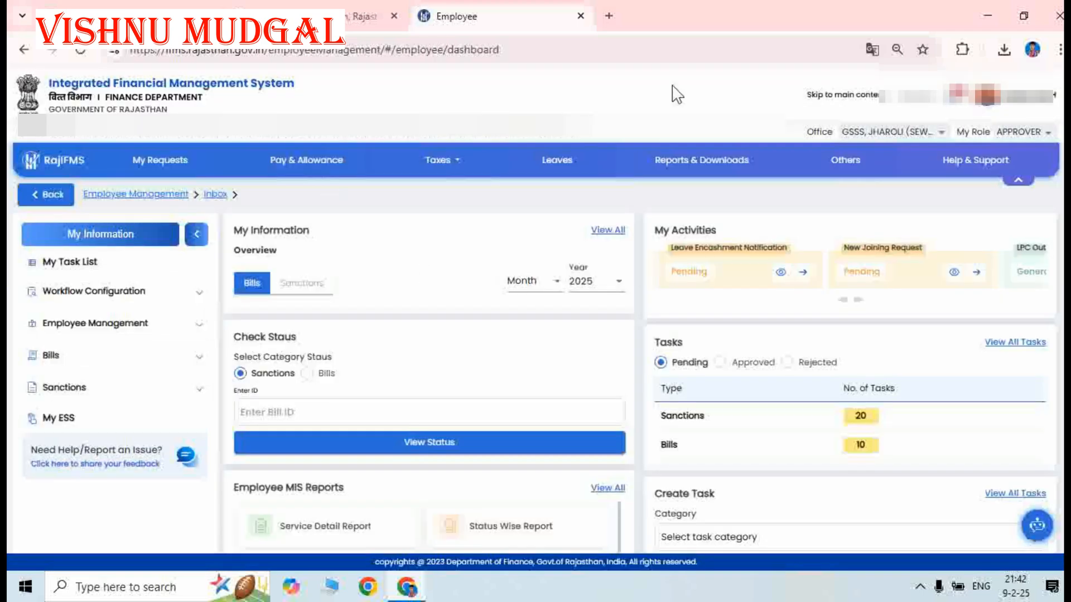
Choose the Approver role and open the GA-55 employee list from the MIS Reports for Bills.
click(1032, 137)
click(1028, 172)
click(89, 362)
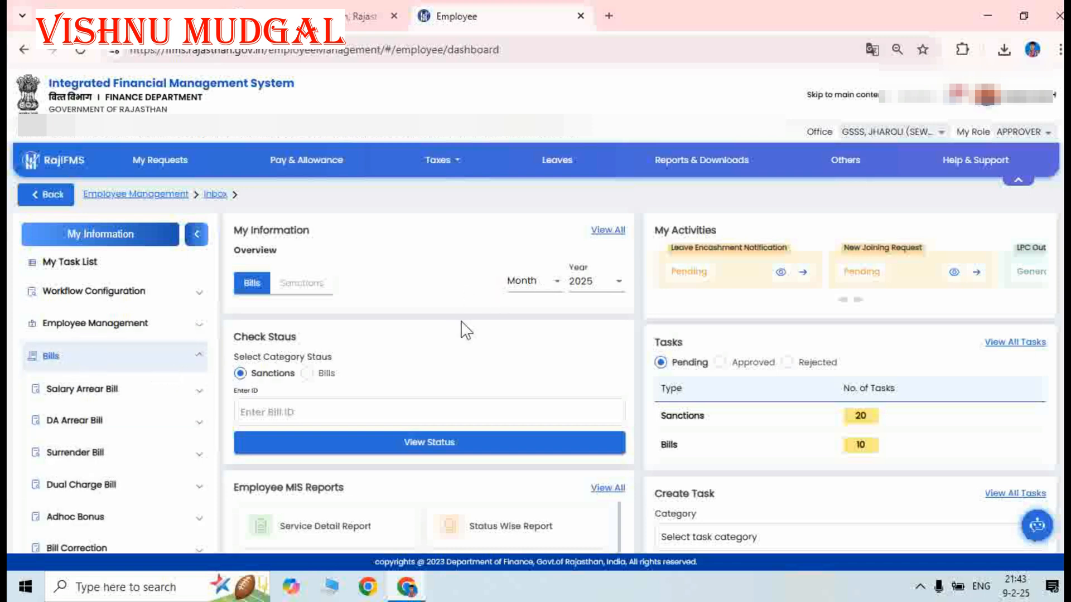
click(159, 359)
click(159, 359)
scroll(159, 360, down, 1)
scroll(159, 358, down, 5)
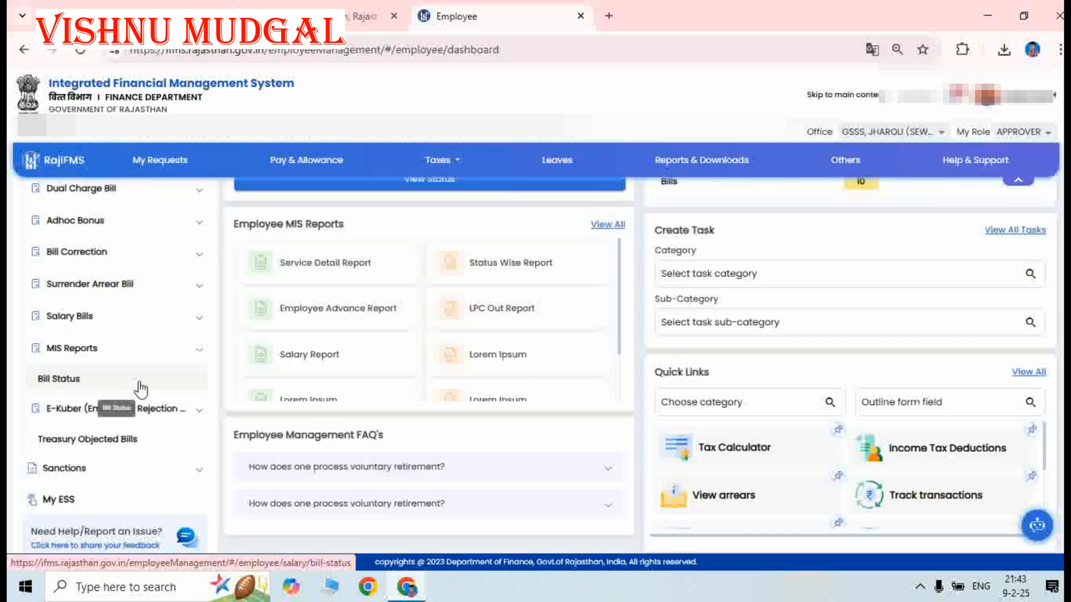
click(107, 357)
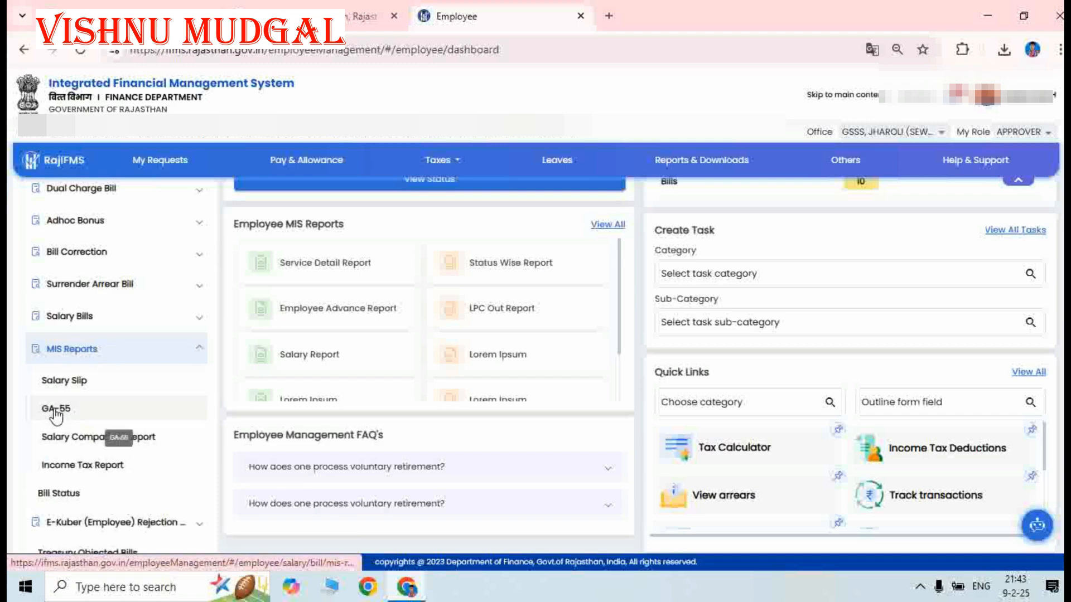
click(56, 412)
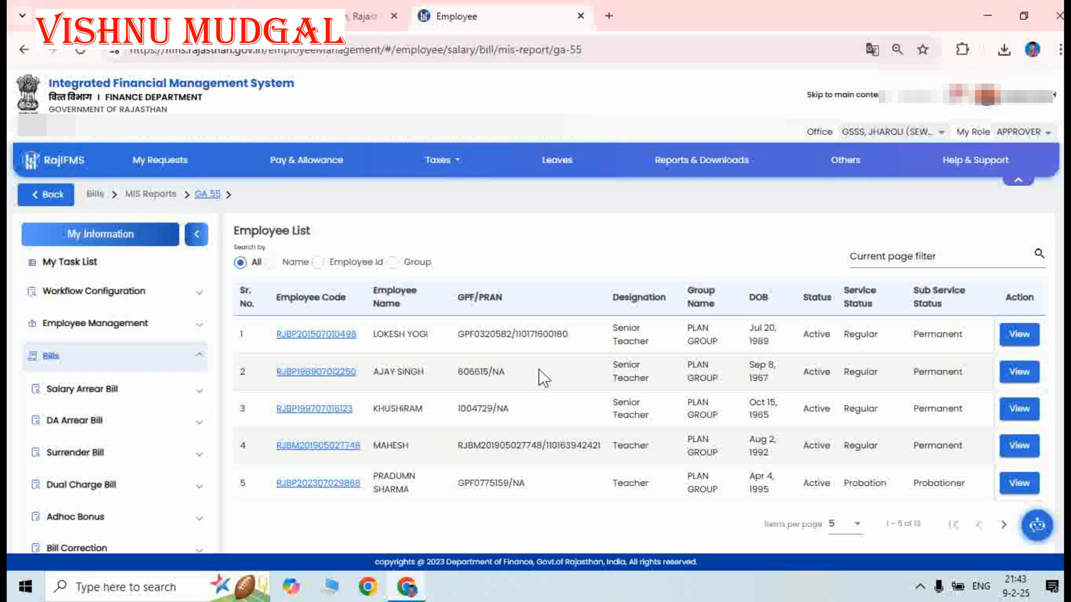
Generate the Non Estimated GA-55 report for the fourth listed employee for the year 2024-25.
click(1018, 447)
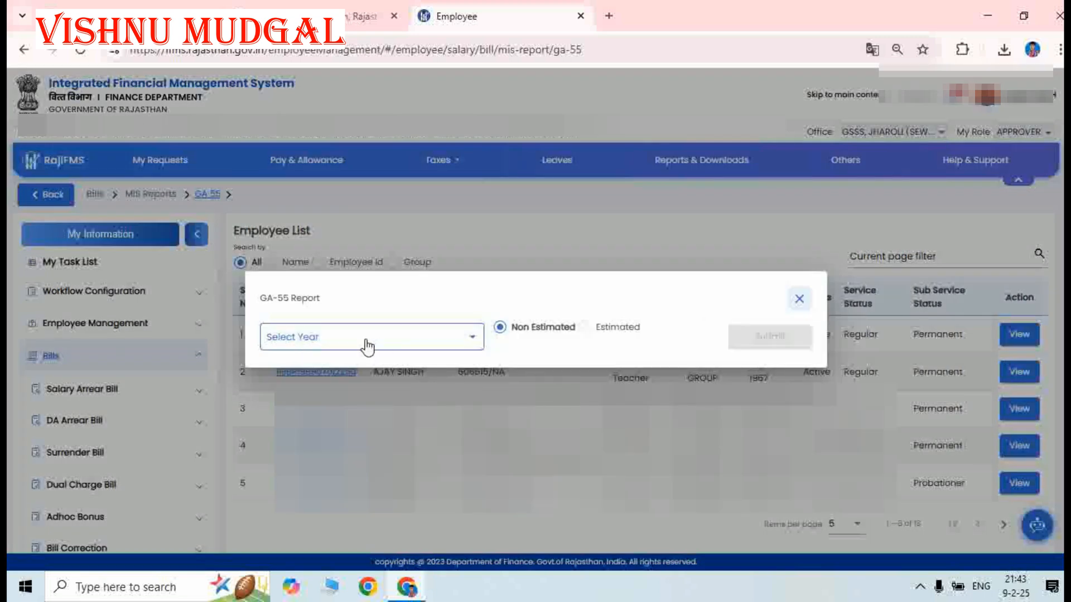
click(362, 341)
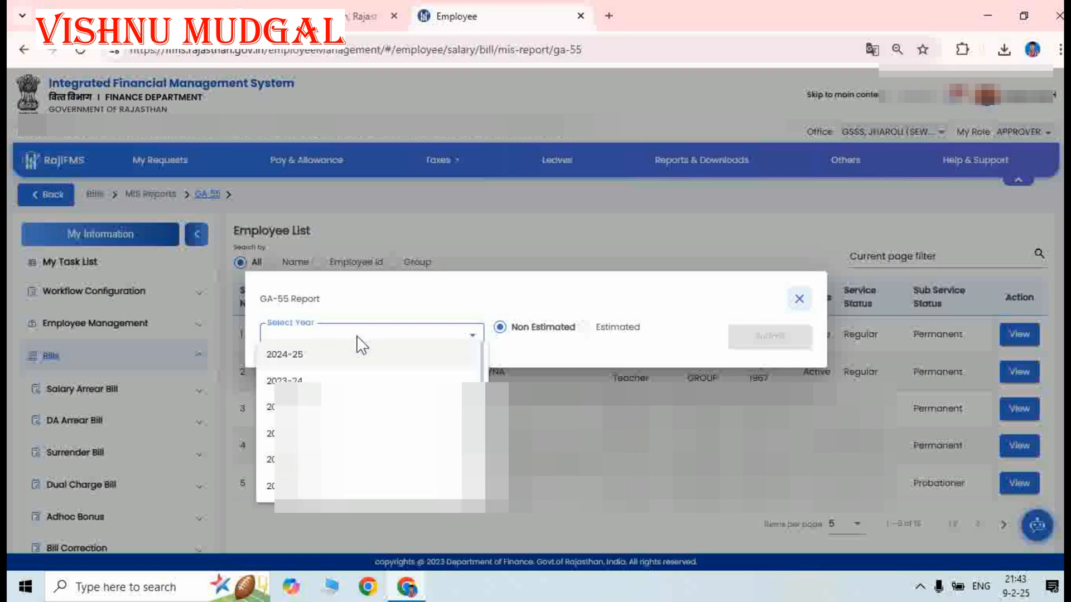
click(330, 363)
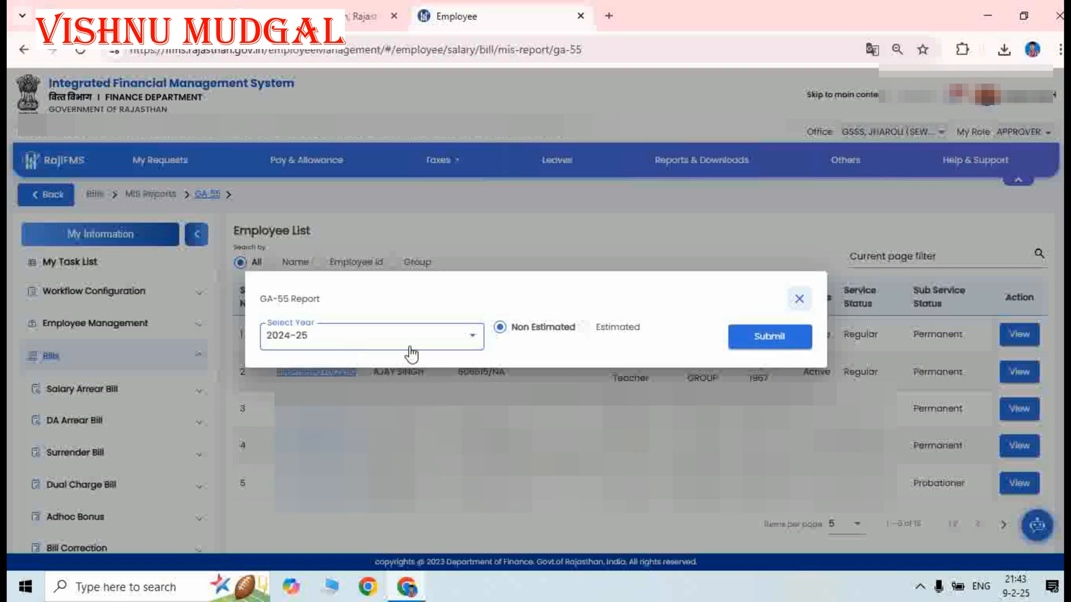
click(769, 337)
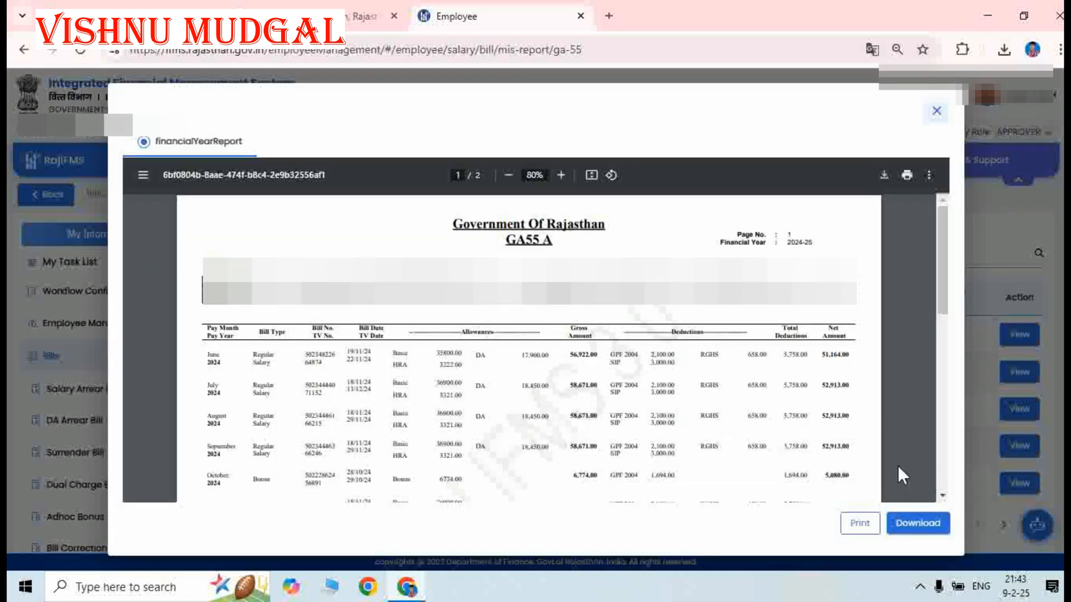
Download the GA-55 report to the Desktop as financialYearReport and close the report windows.
click(911, 528)
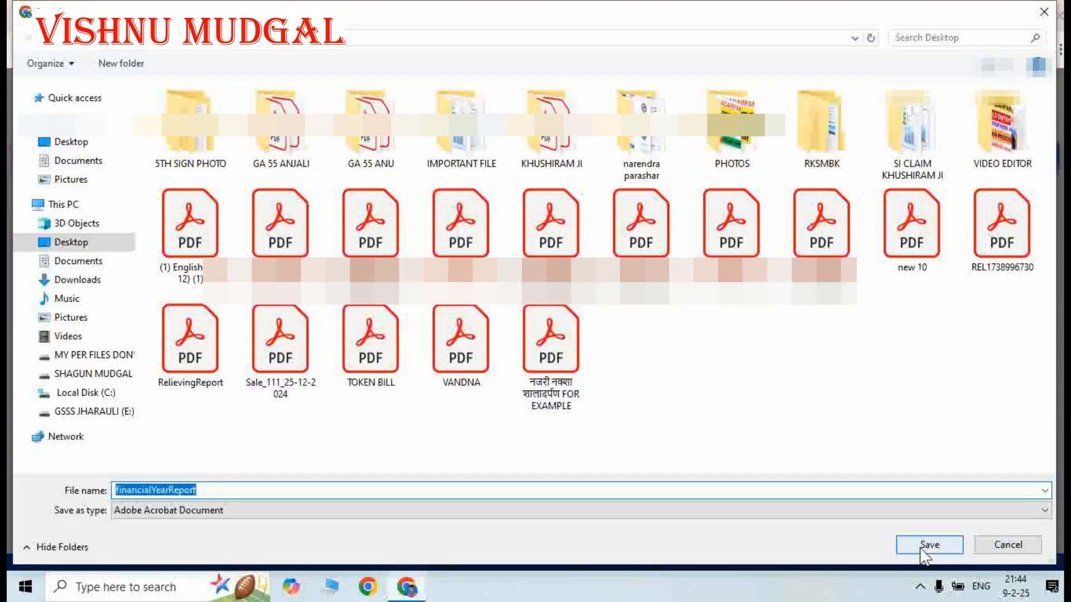
click(923, 547)
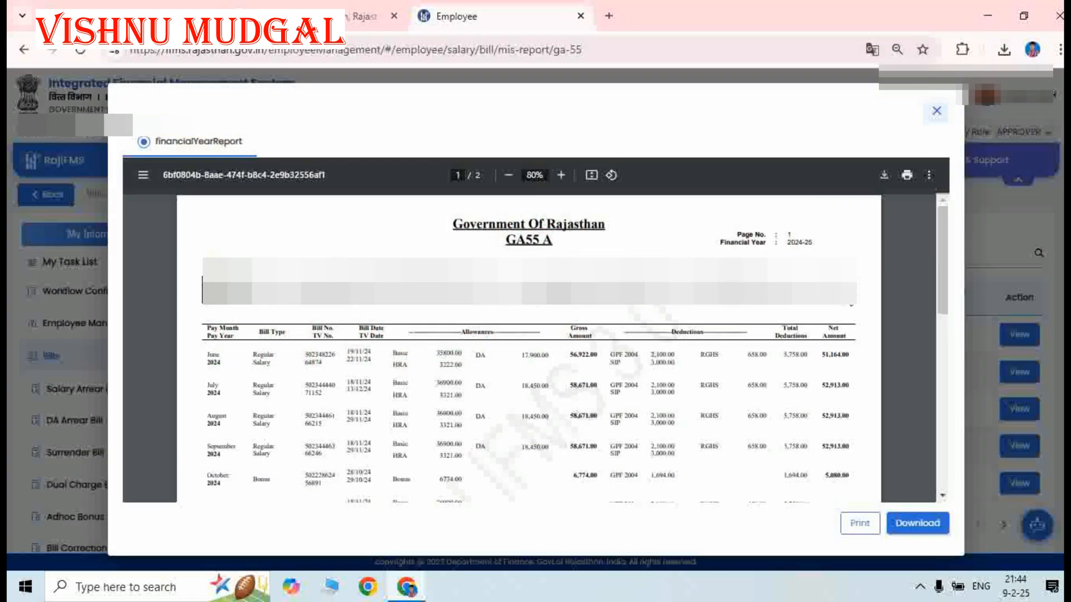
click(935, 113)
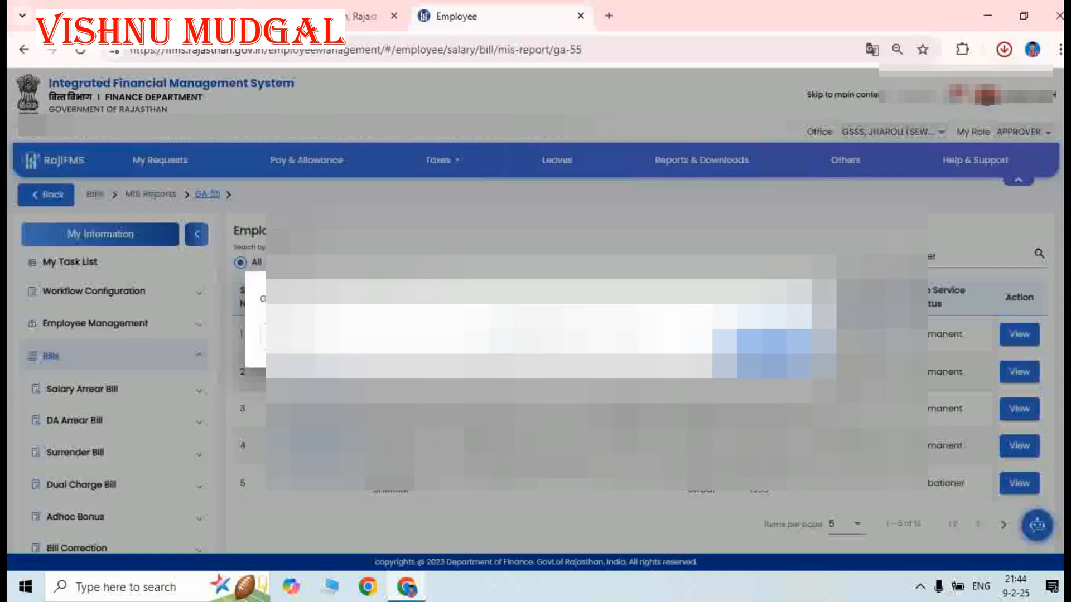
click(805, 292)
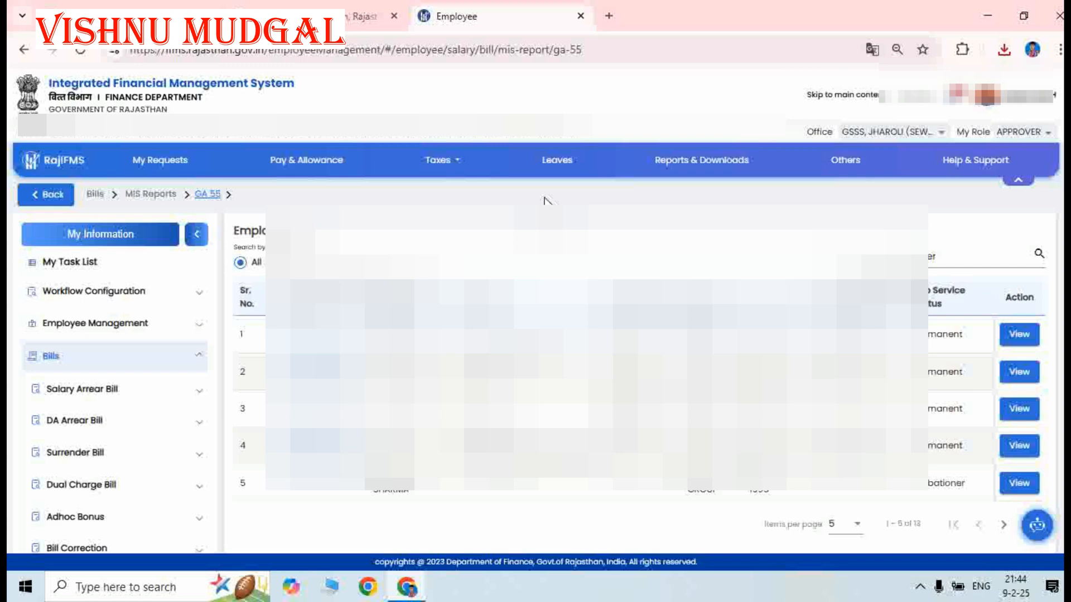
View the downloaded financialYearReport.pdf, then return to the Employee page.
click(1003, 50)
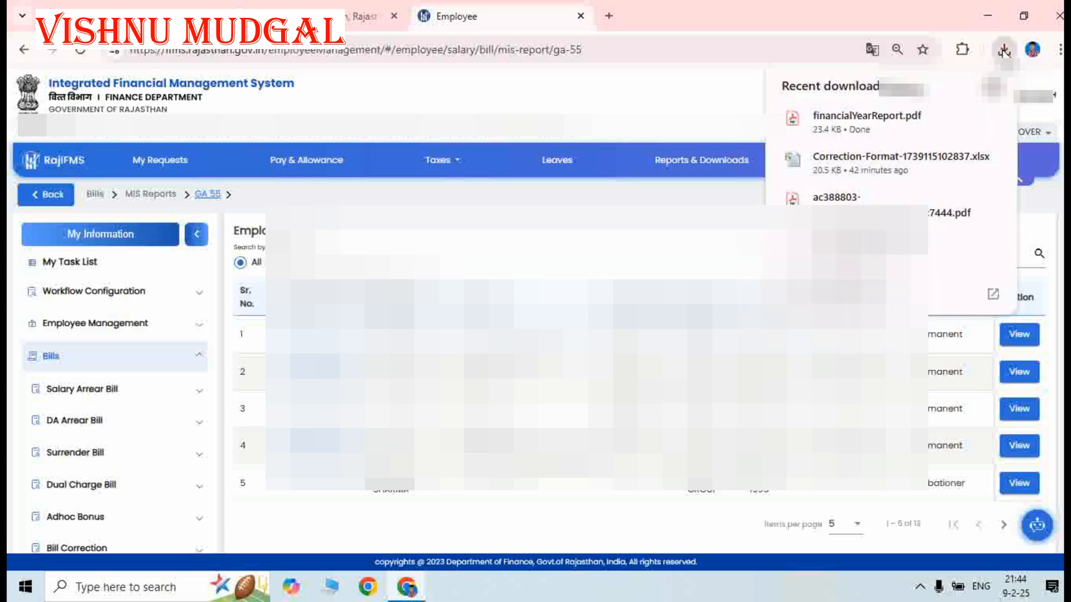
click(870, 123)
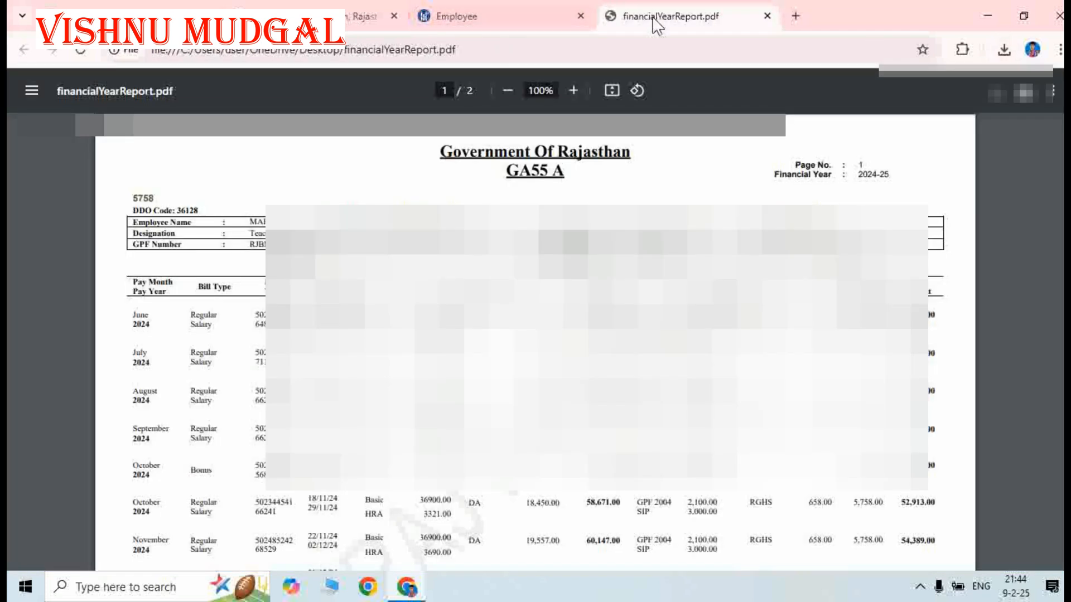
click(497, 13)
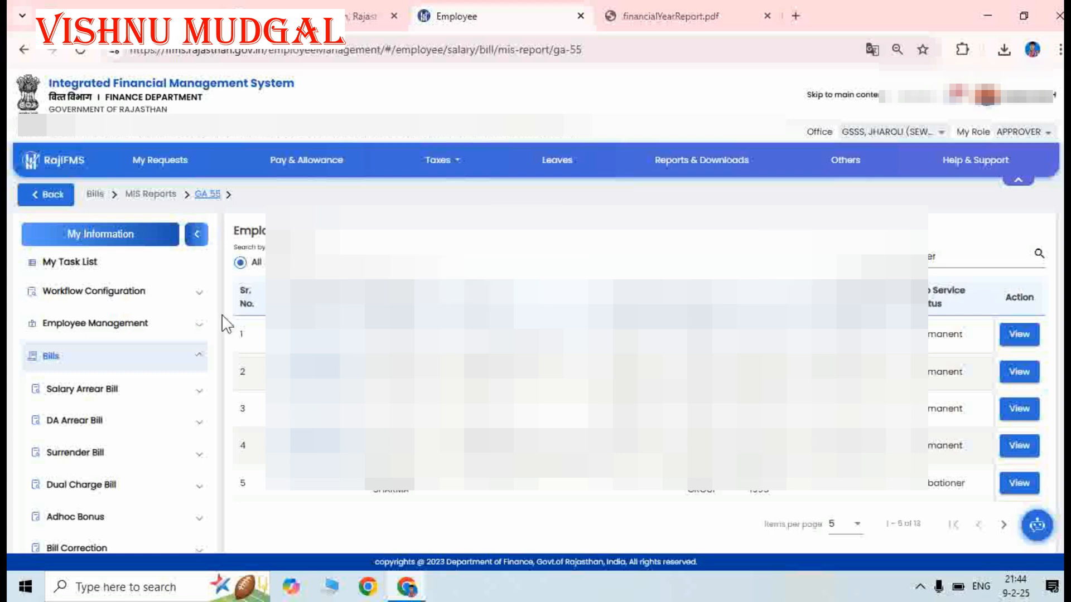
Open the Bill Correction Bulk employee list within Bill Correction.
scroll(140, 383, down, 4)
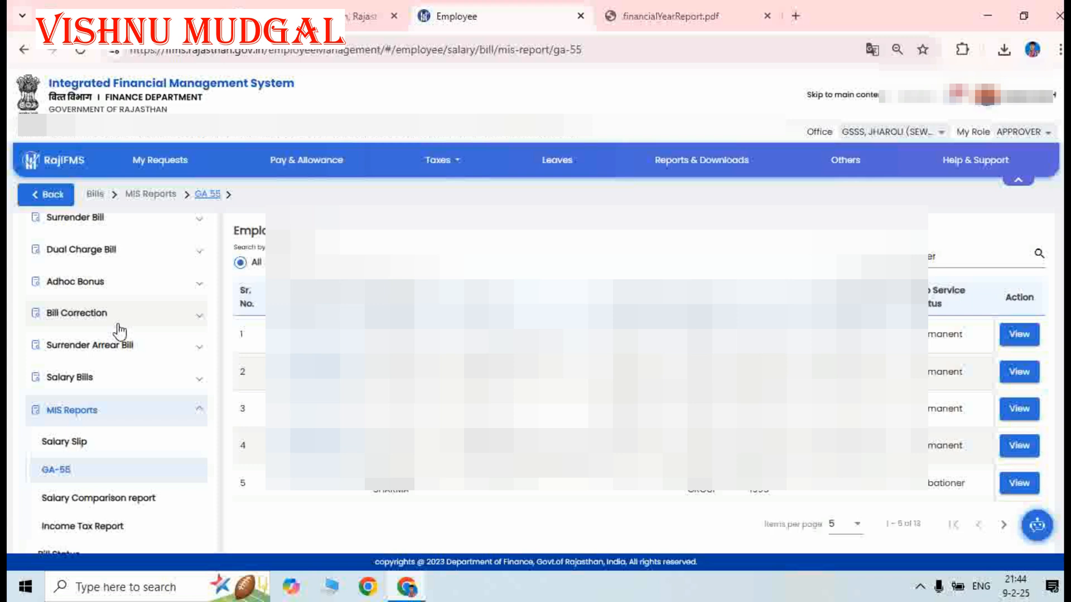
scroll(84, 359, up, 4)
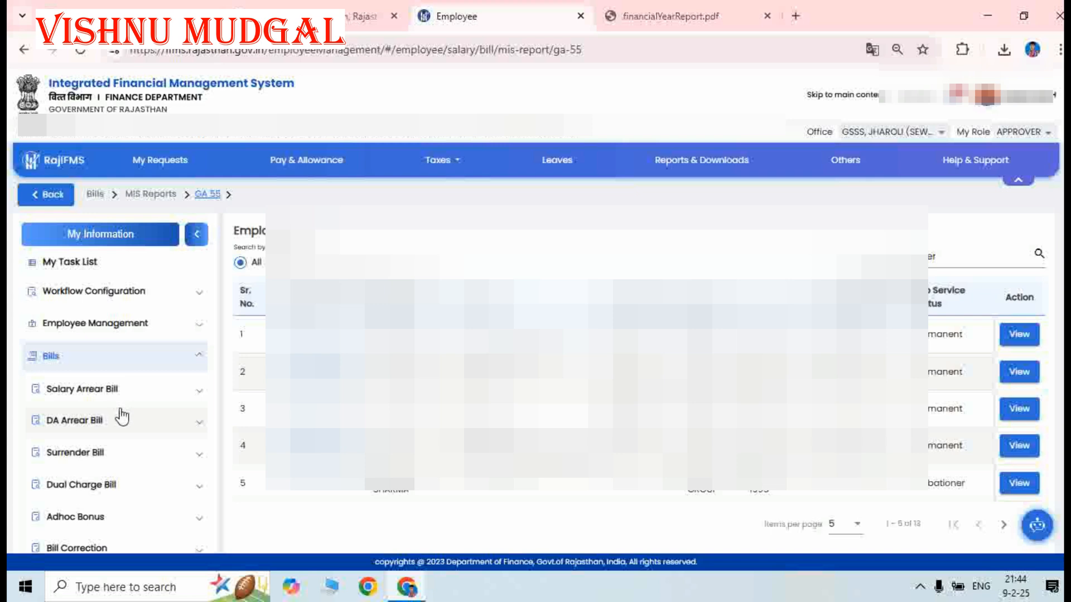
scroll(106, 412, down, 4)
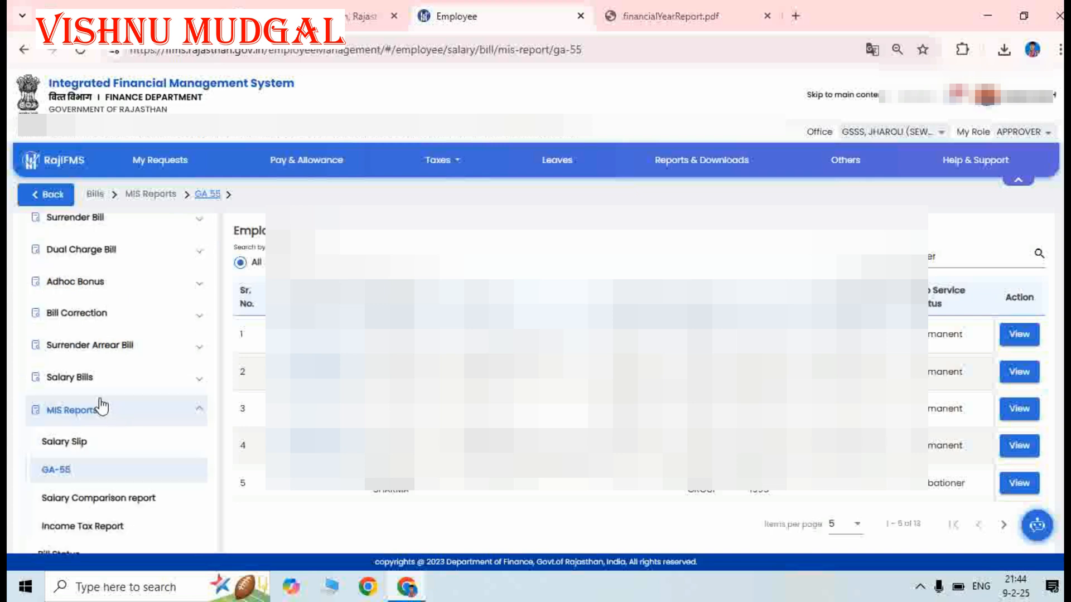
click(86, 315)
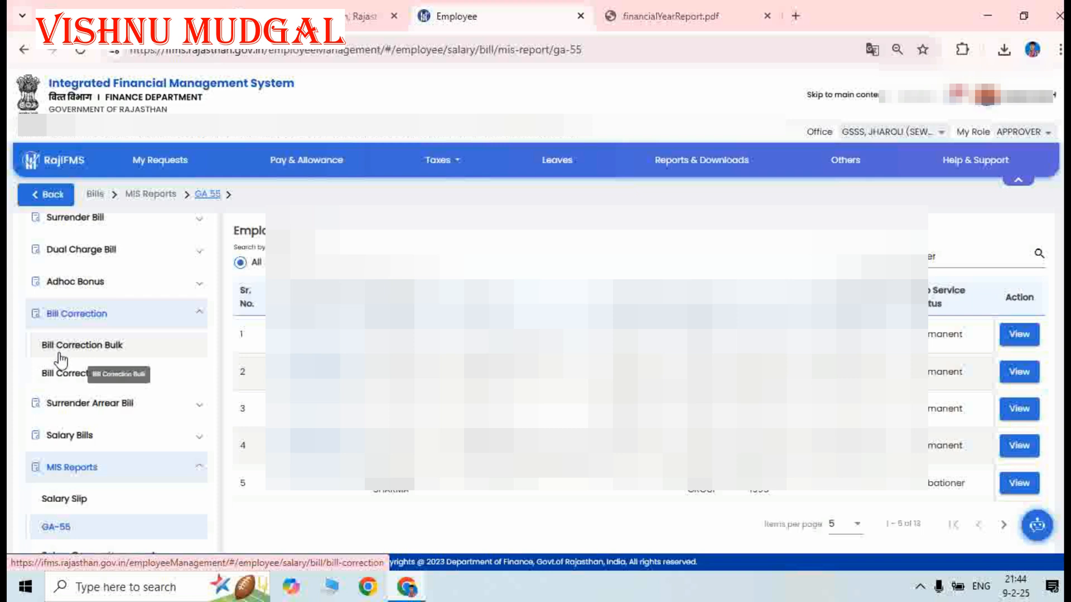
click(79, 347)
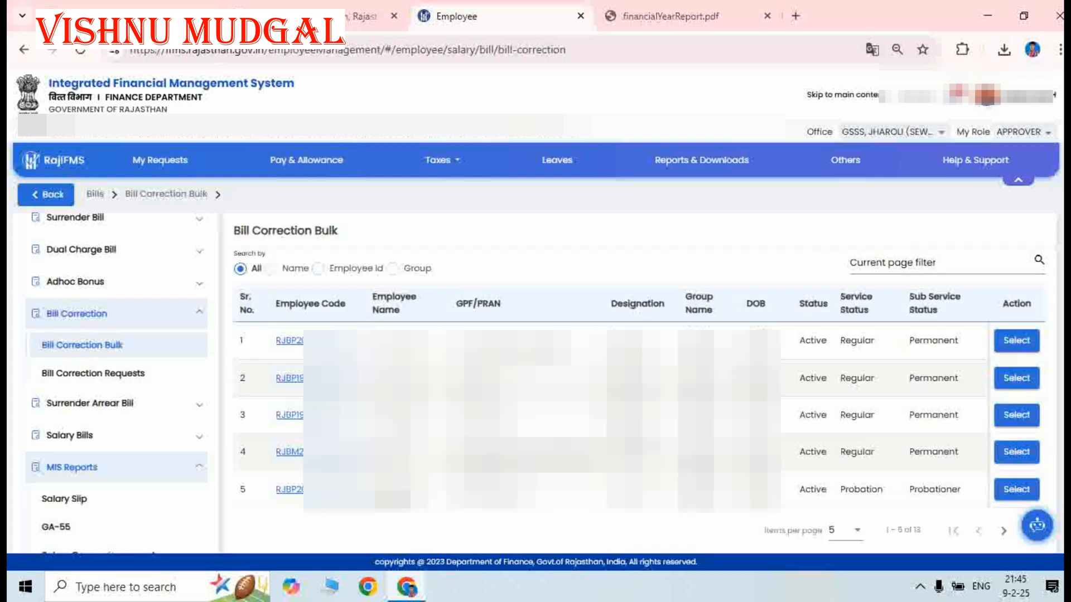
For the fourth employee's correction format, choose process Salary Arrear, reason Other - Changes Reason, and bill correction reason Other.
click(1017, 452)
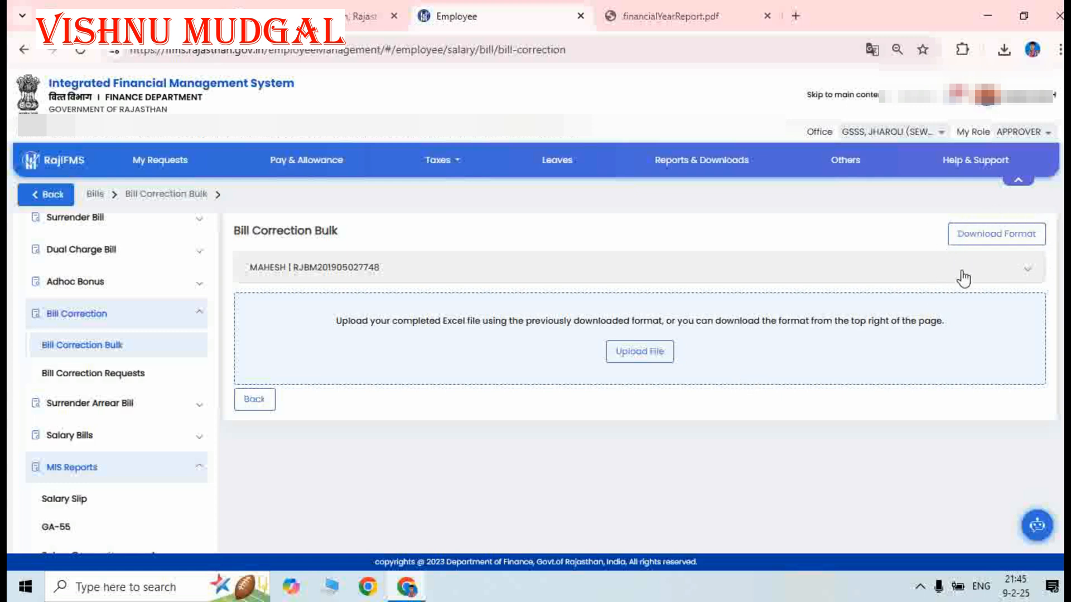
click(990, 240)
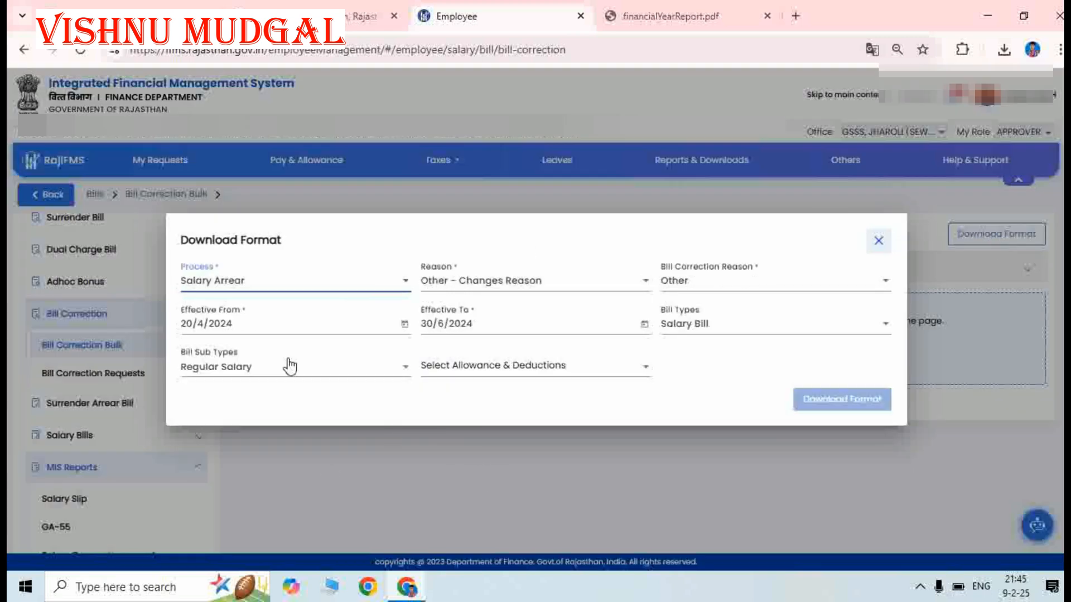
click(277, 289)
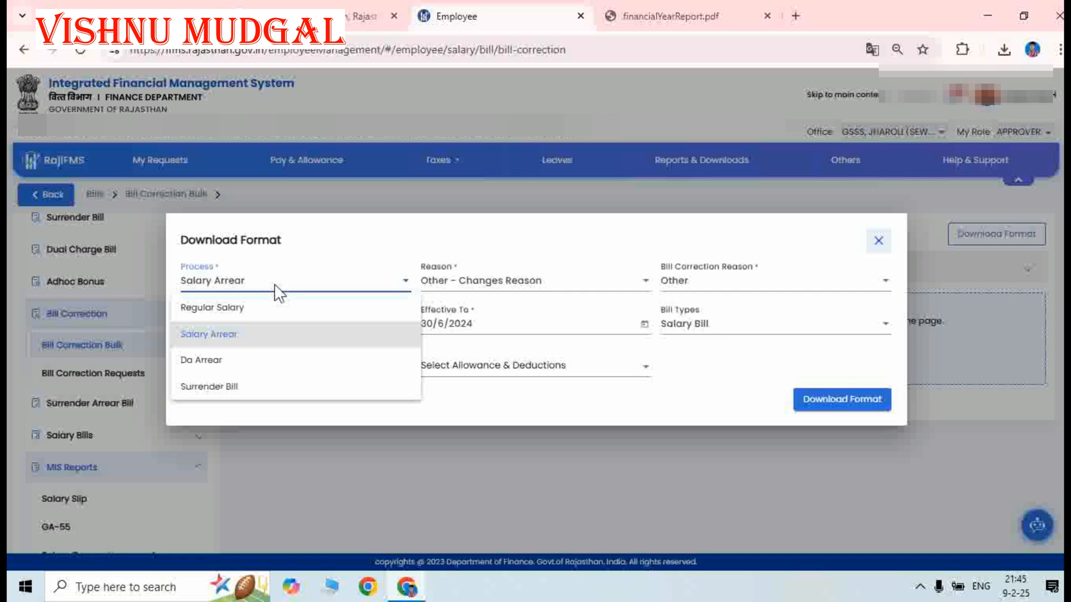
click(272, 344)
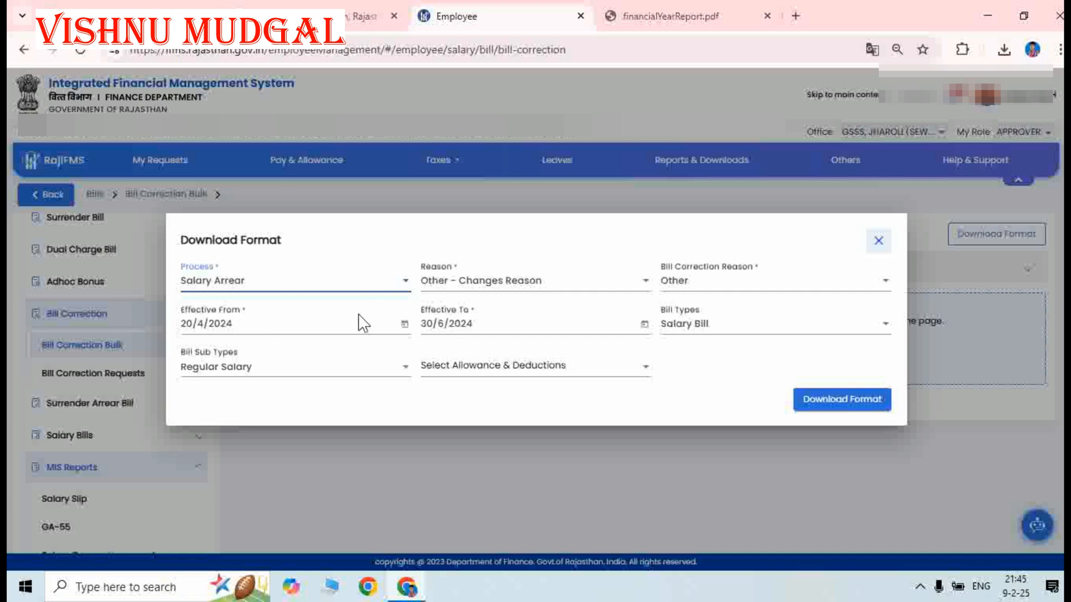
click(503, 287)
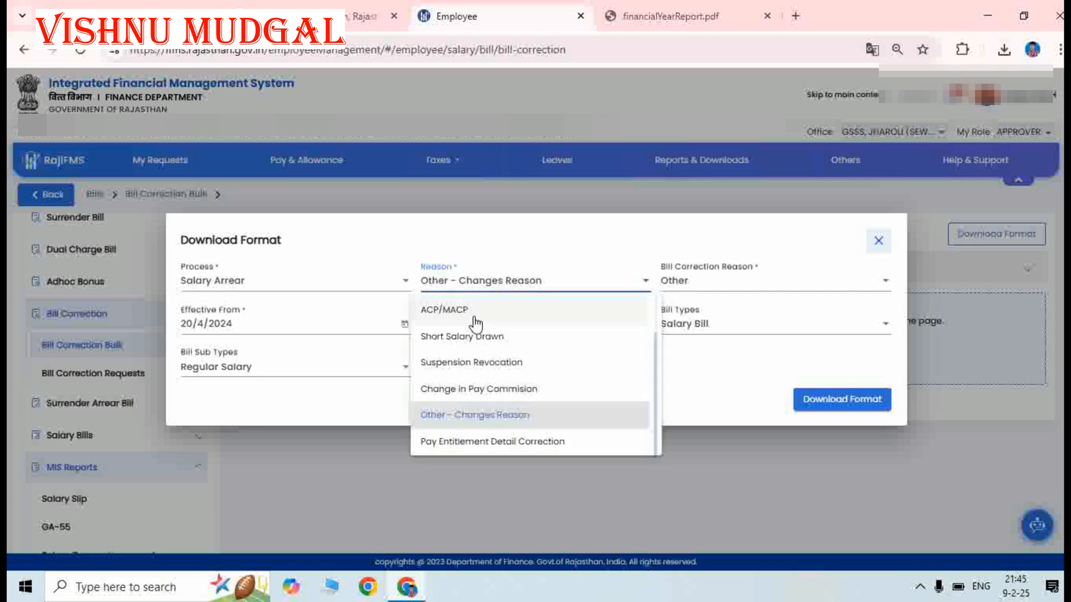
click(507, 417)
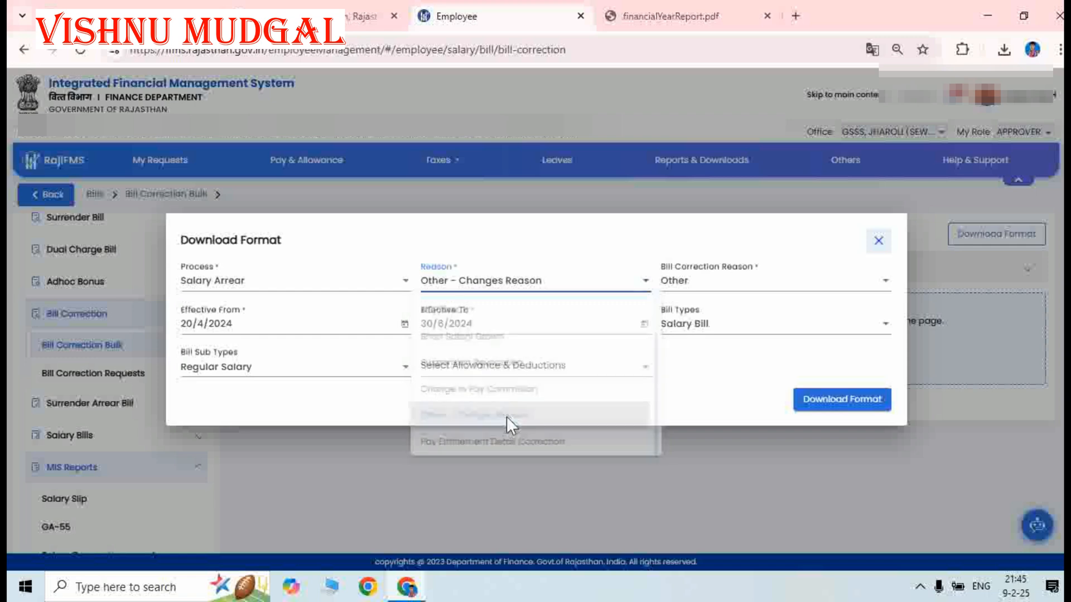
click(697, 289)
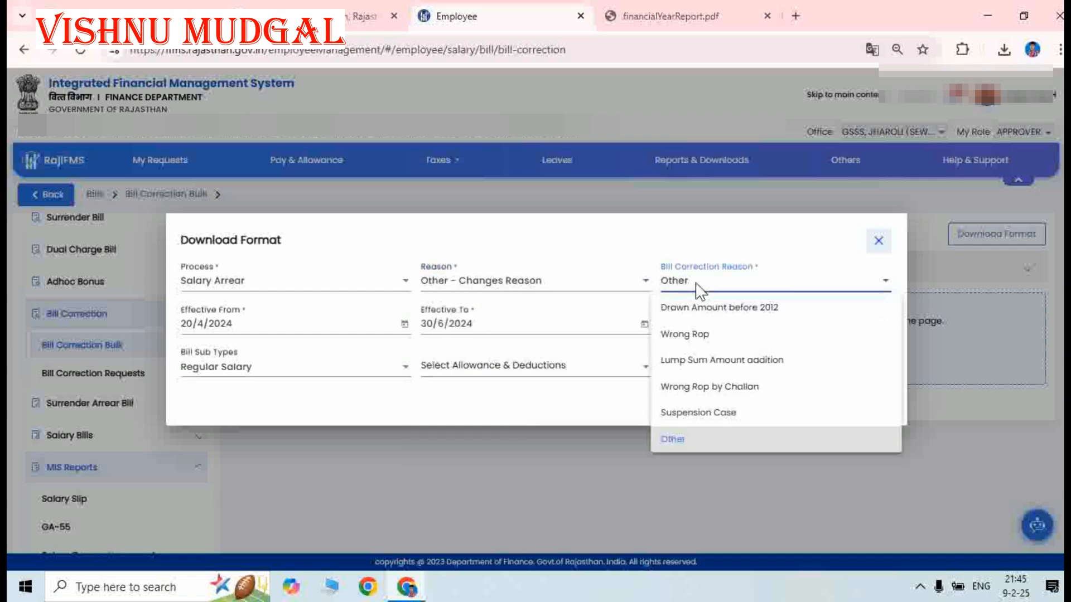
click(695, 441)
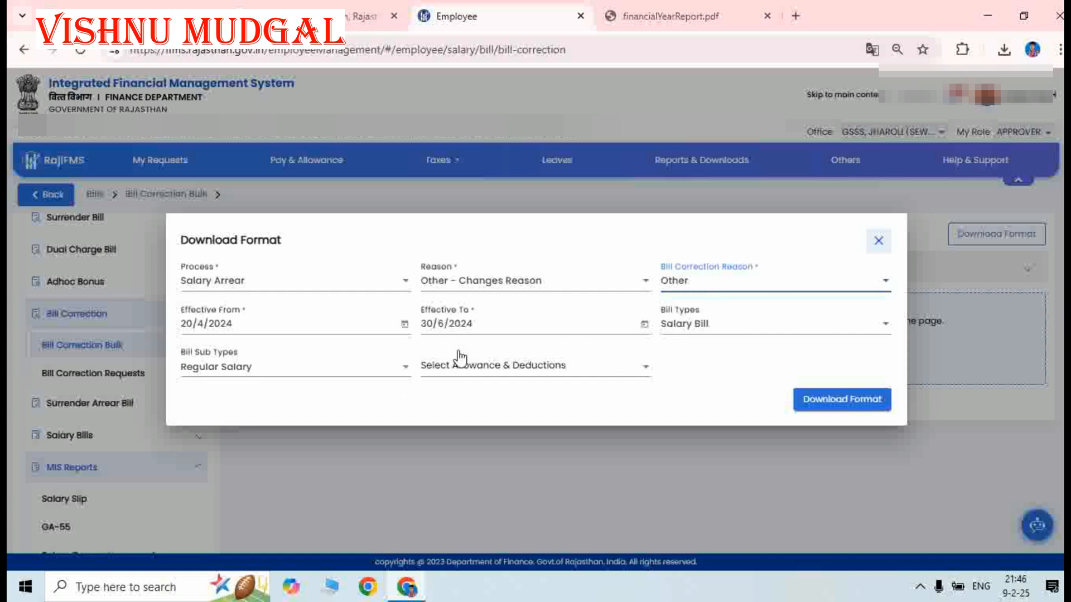
Pick 20/4/2024 as the effective-from date and keep 30/6/2024 as the effective-to date for the correction format.
click(407, 327)
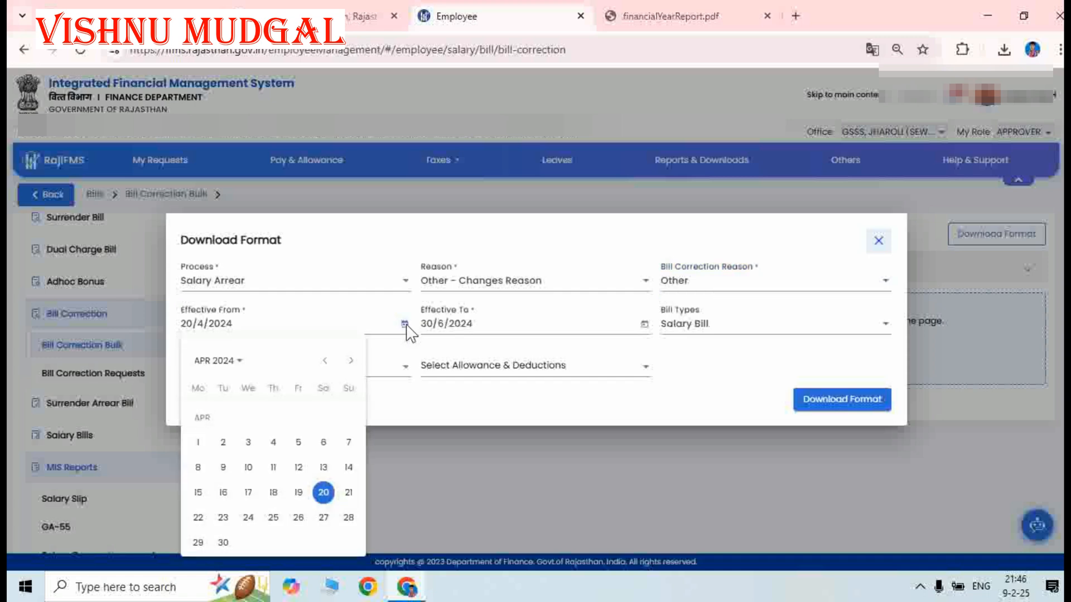
click(323, 493)
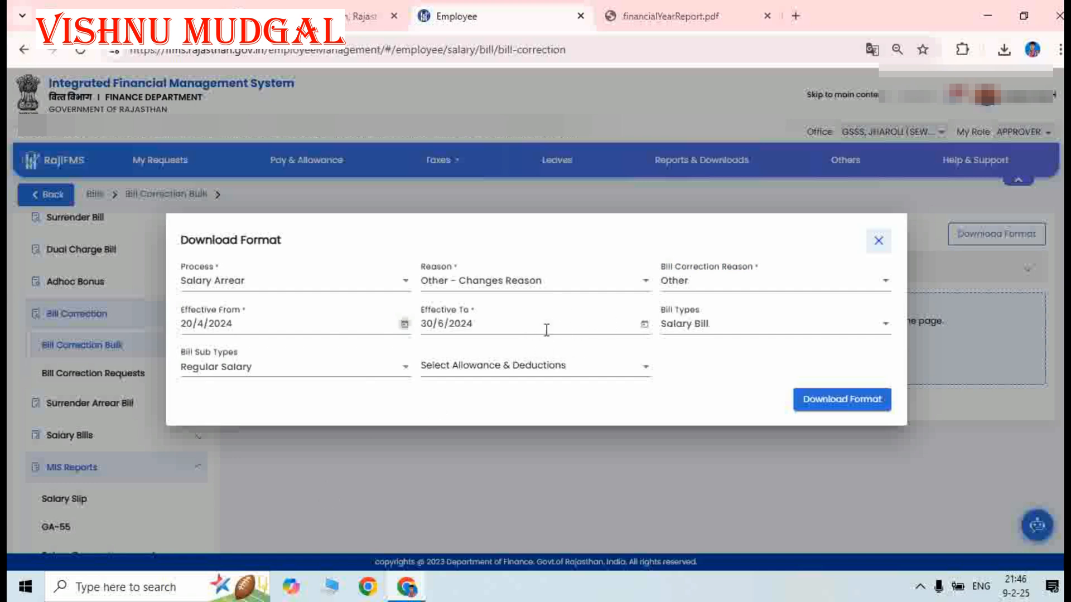
click(644, 328)
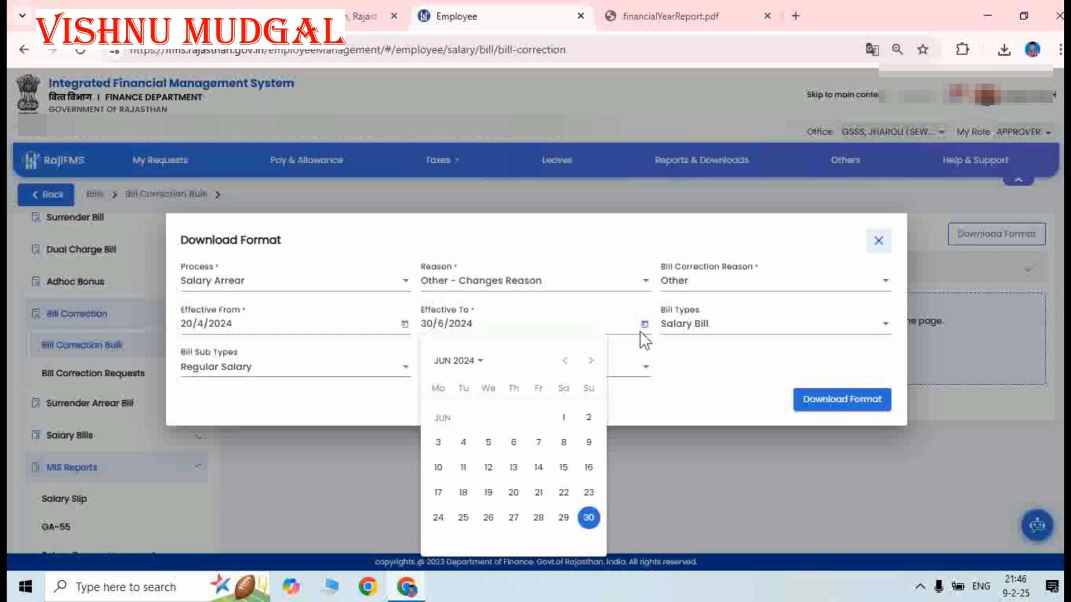
click(674, 471)
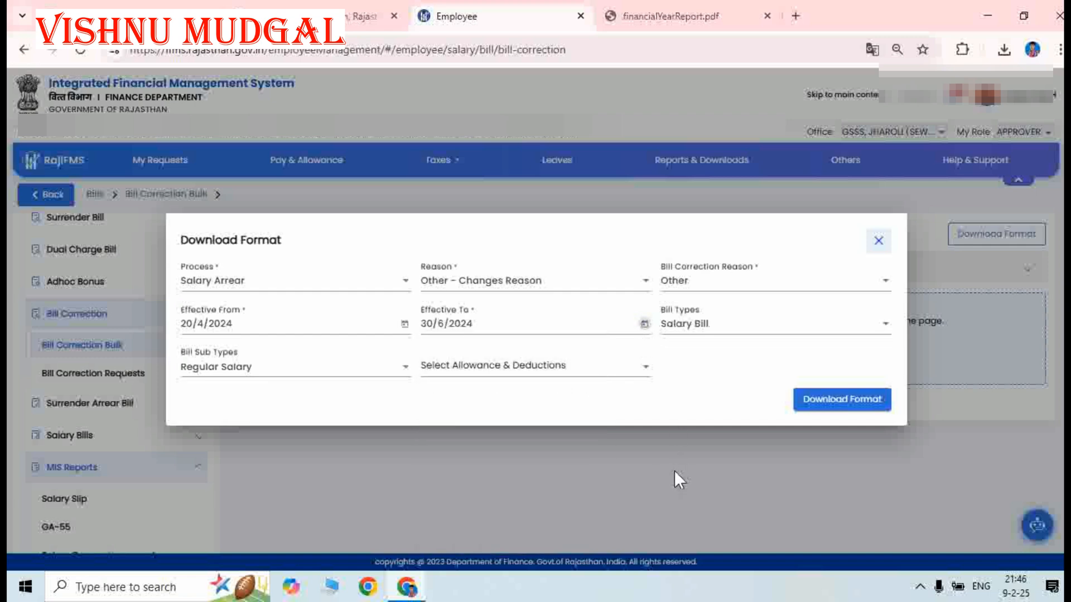
Check the bill type and bill sub type choices, keeping Salary Bill and Regular Salary selected.
click(700, 333)
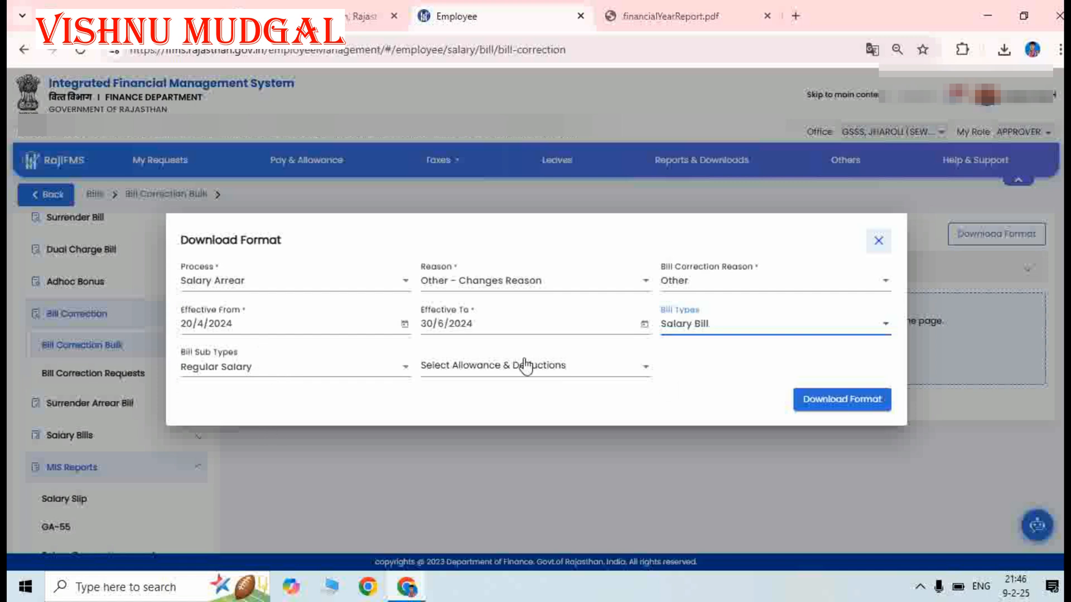
click(295, 375)
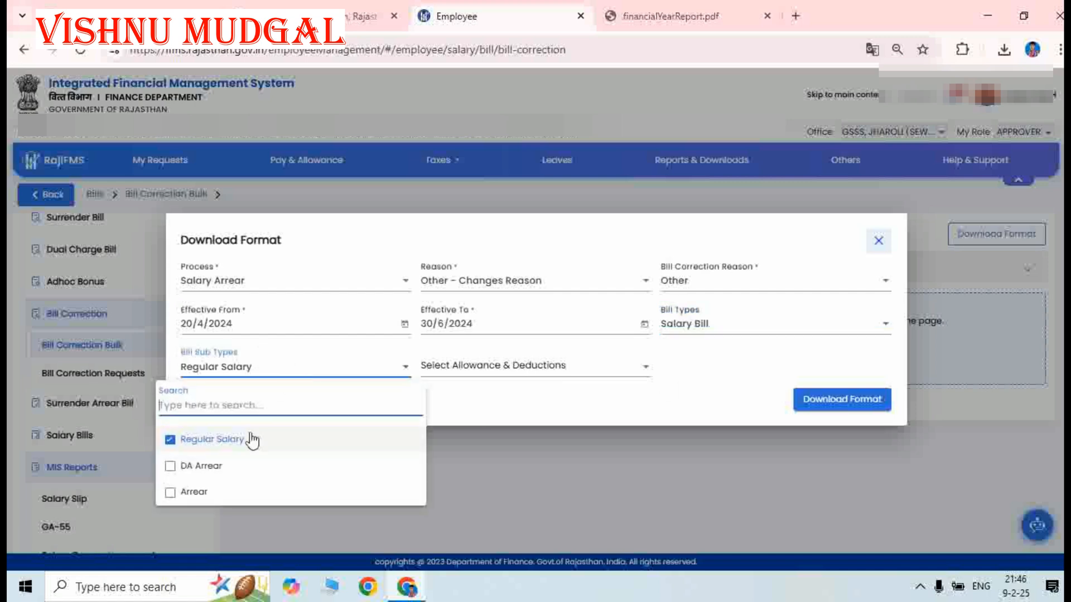
click(231, 441)
click(229, 440)
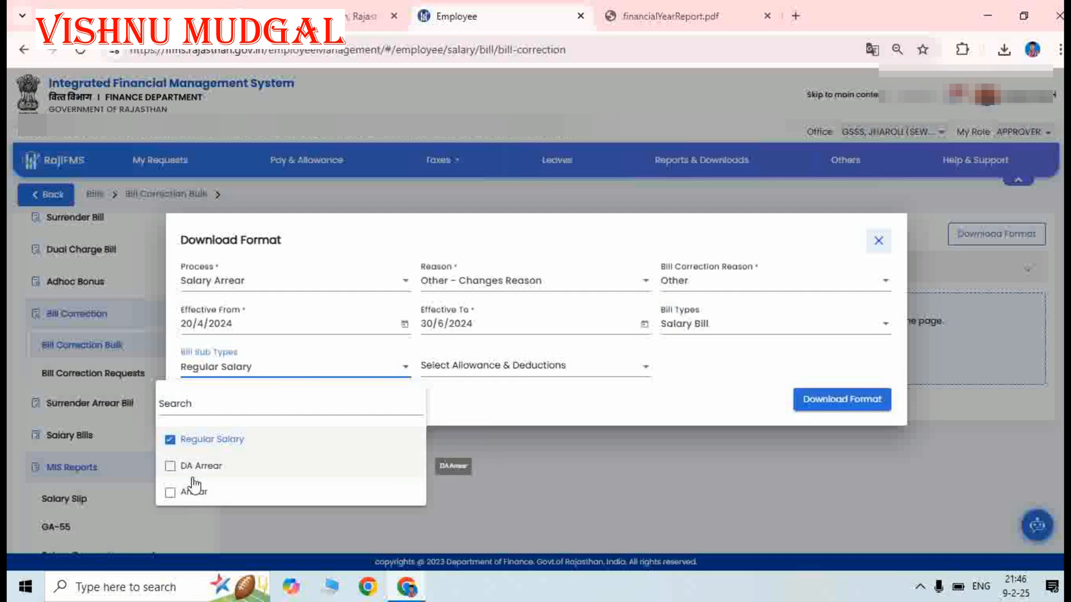
click(522, 474)
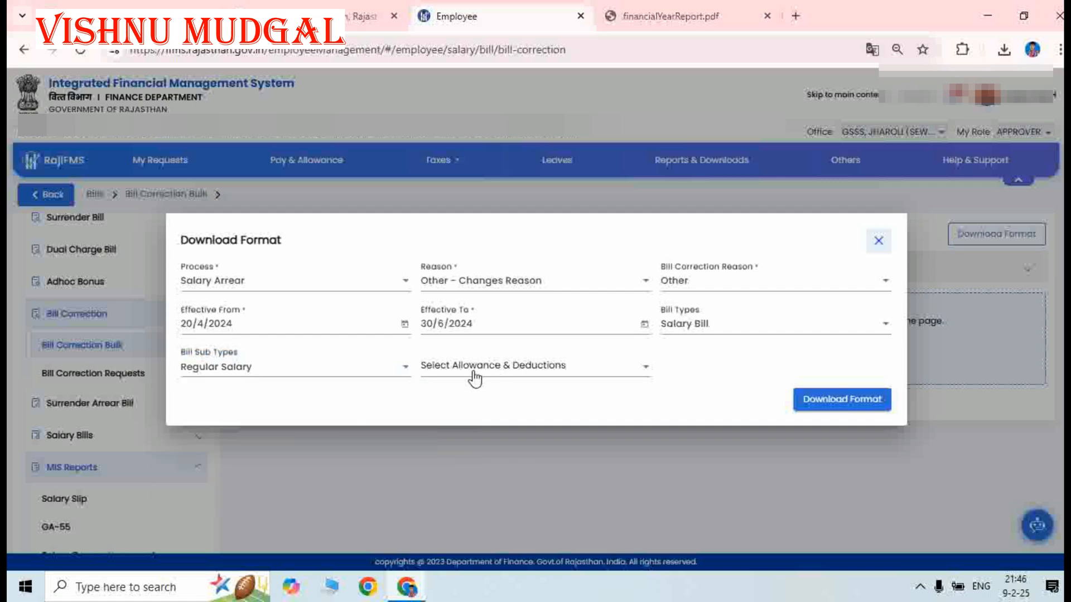
Include the allowances Basic Pay(100), Dearness Allowances(104) and HRA(107) in the correction format.
click(548, 371)
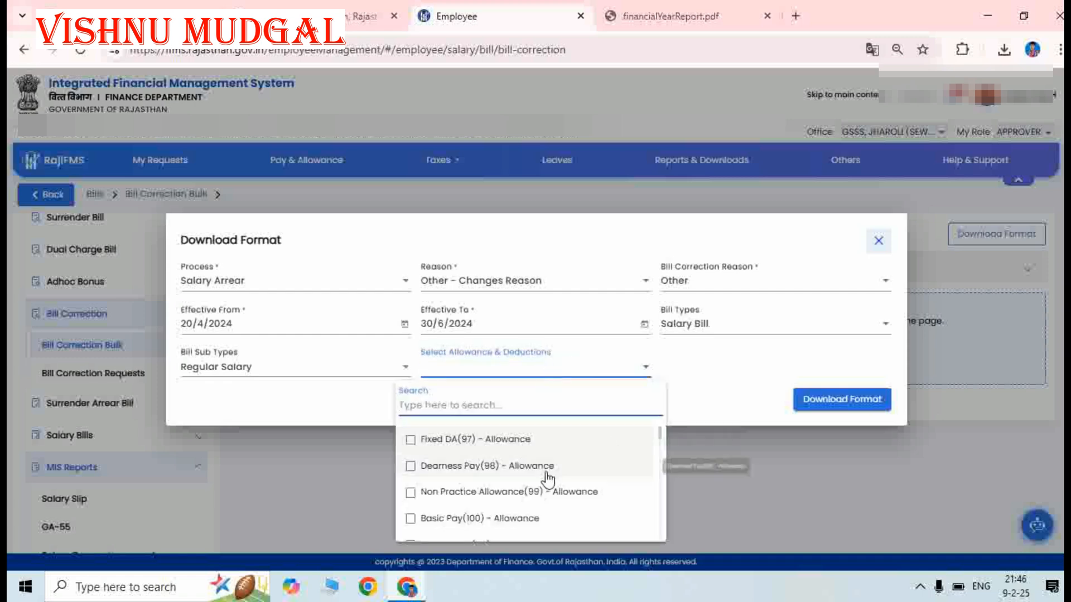
click(471, 521)
scroll(601, 484, down, 3)
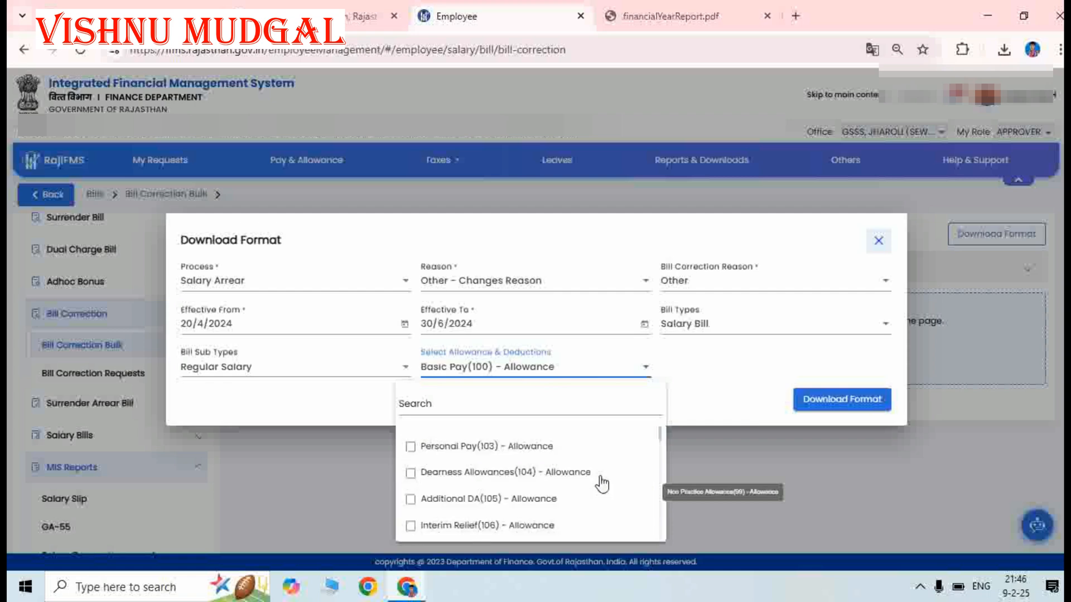
click(499, 473)
scroll(640, 463, down, 1)
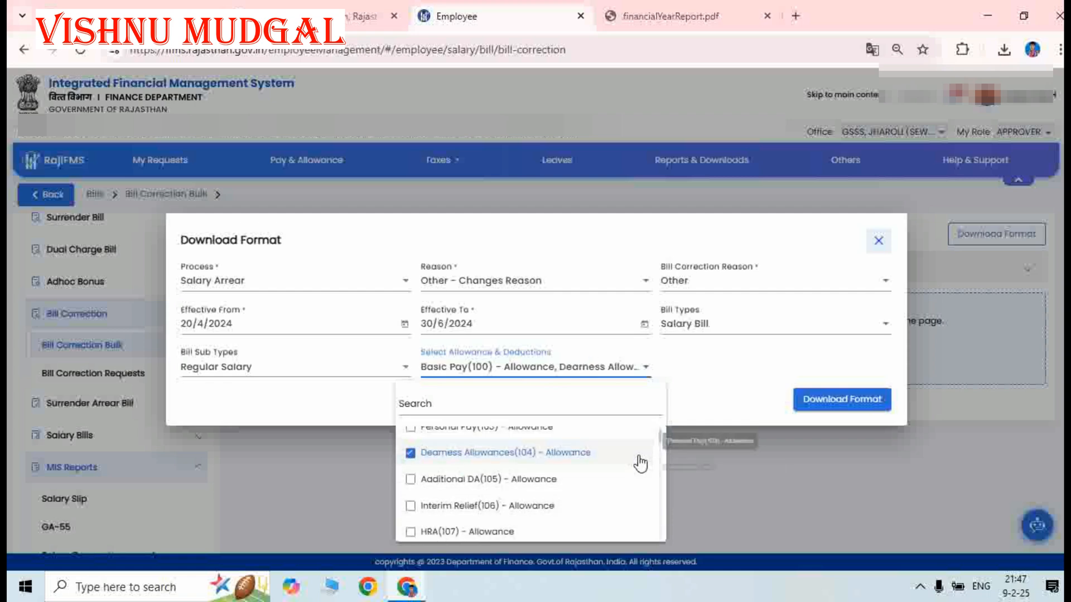
scroll(640, 462, down, 1)
click(461, 472)
scroll(613, 470, down, 1)
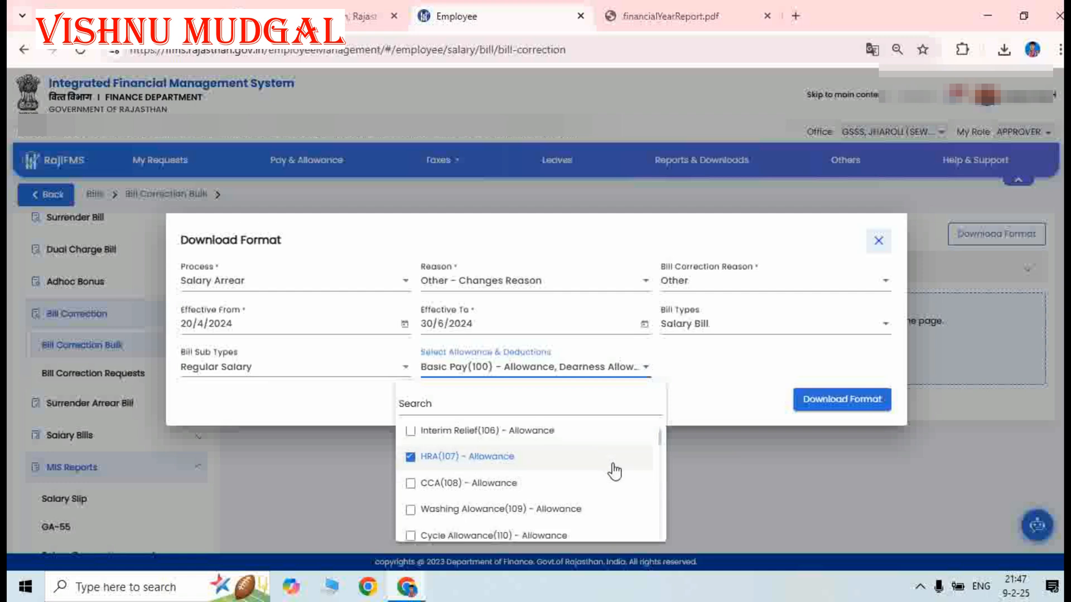
Add the Income Tax(202) deduction to the selected allowances and deductions.
scroll(614, 472, down, 3)
scroll(614, 471, down, 1)
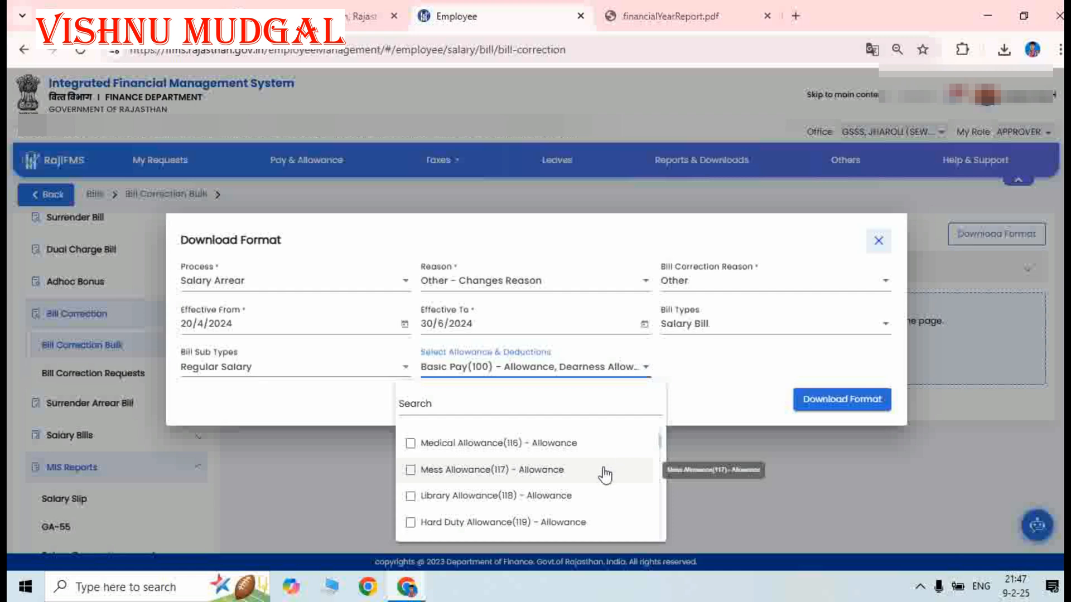
scroll(592, 468, down, 1)
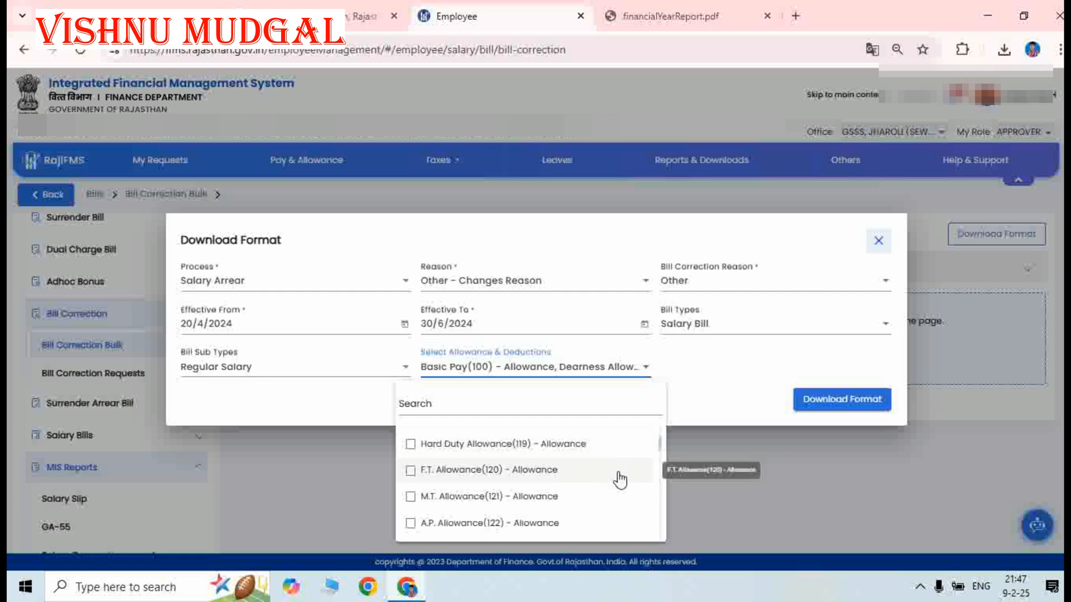
scroll(619, 478, down, 6)
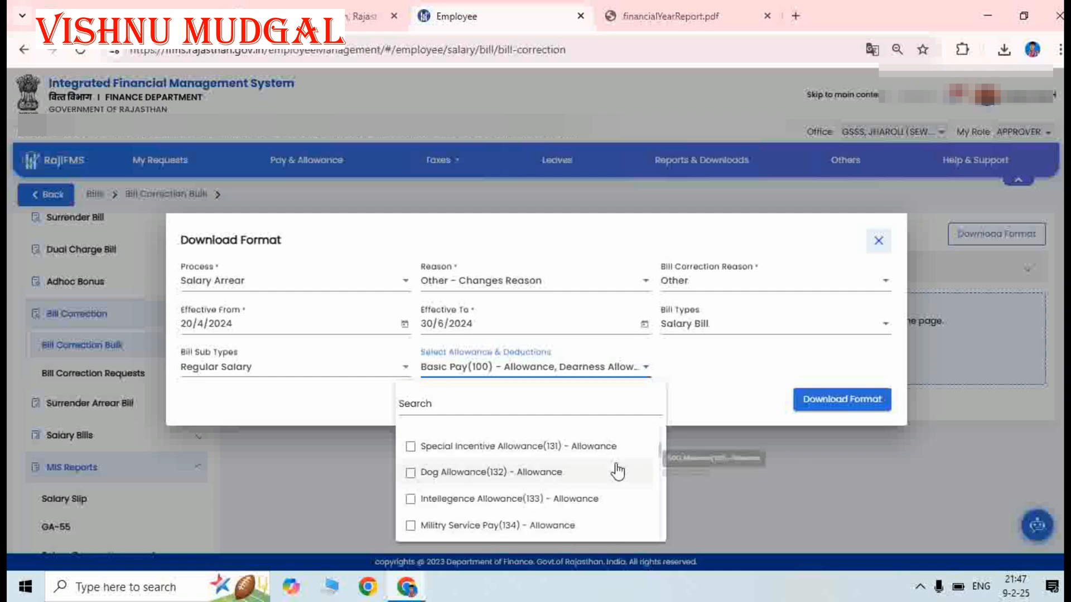
scroll(617, 471, down, 4)
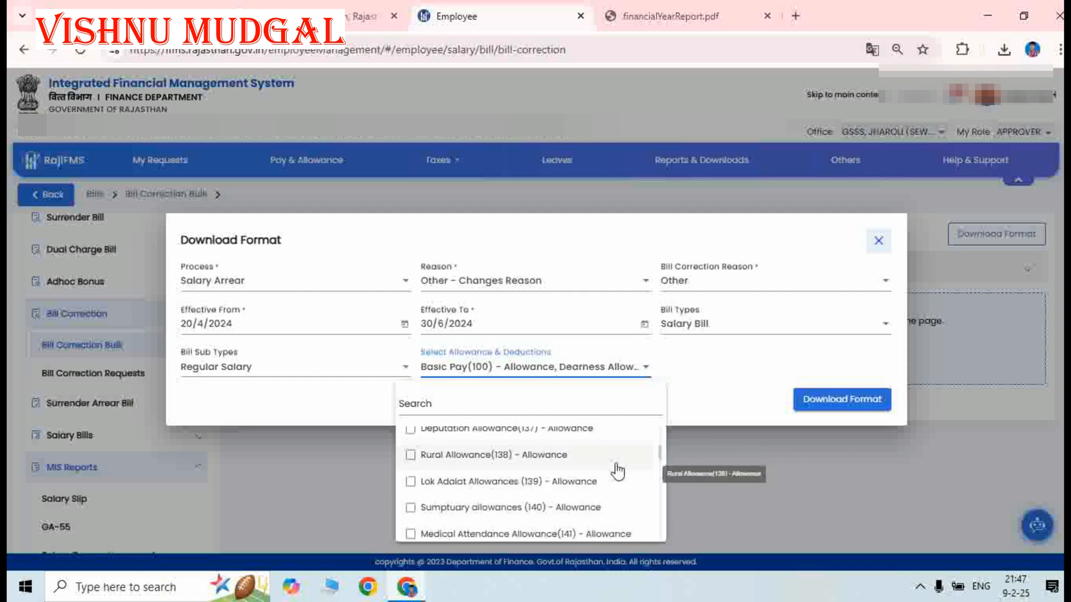
scroll(618, 472, down, 1)
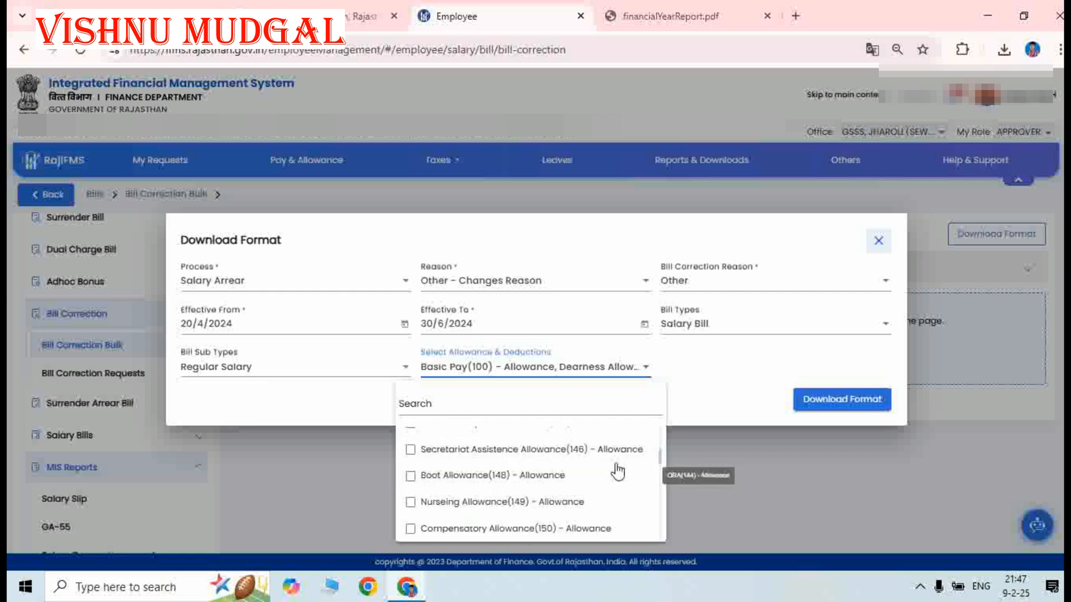
scroll(617, 472, down, 6)
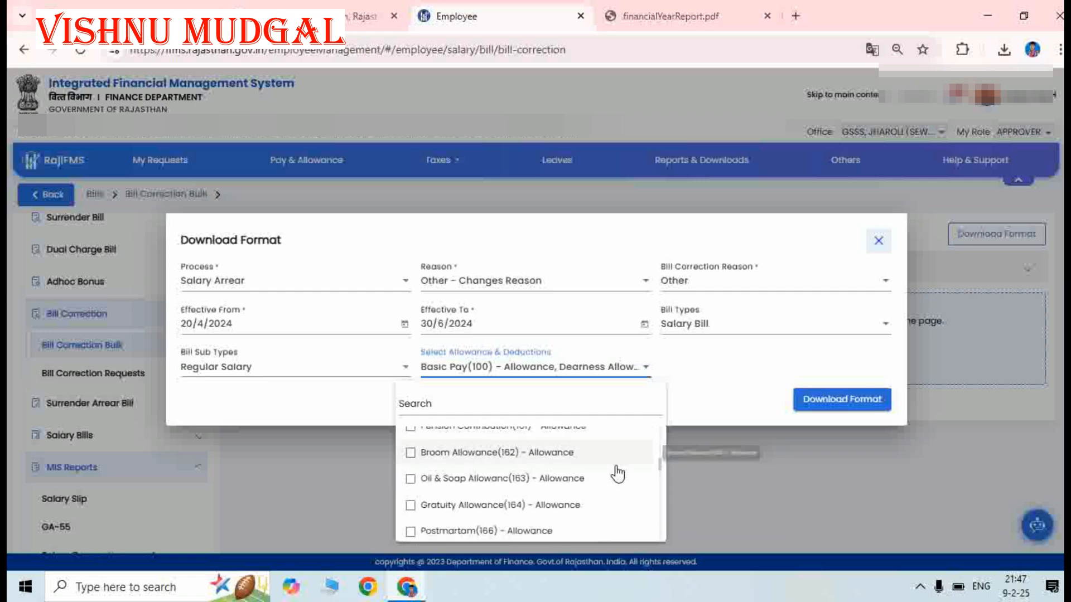
scroll(617, 474, down, 8)
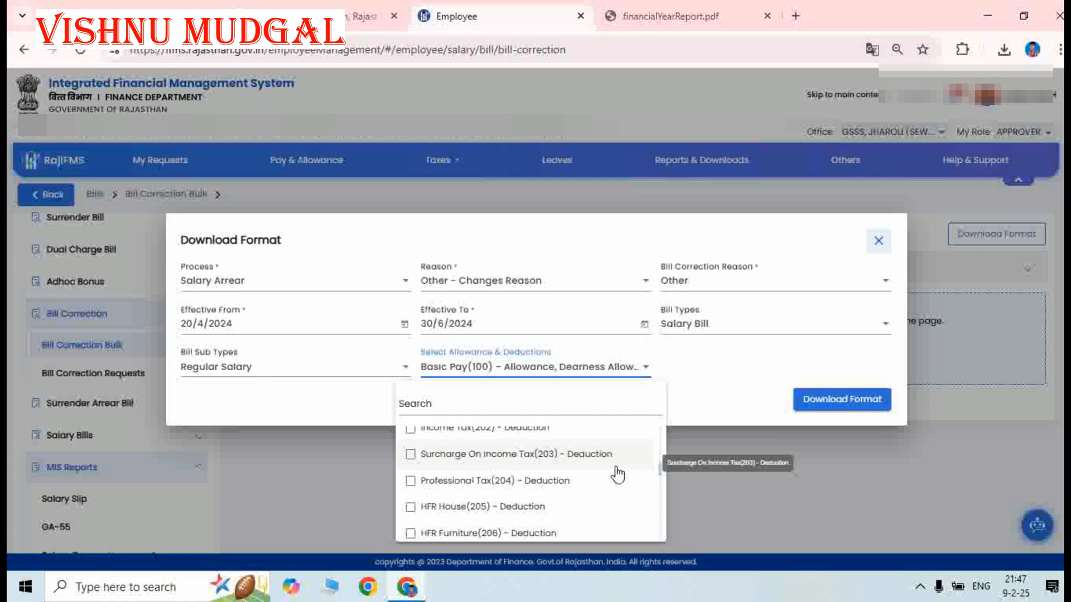
scroll(468, 504, up, 2)
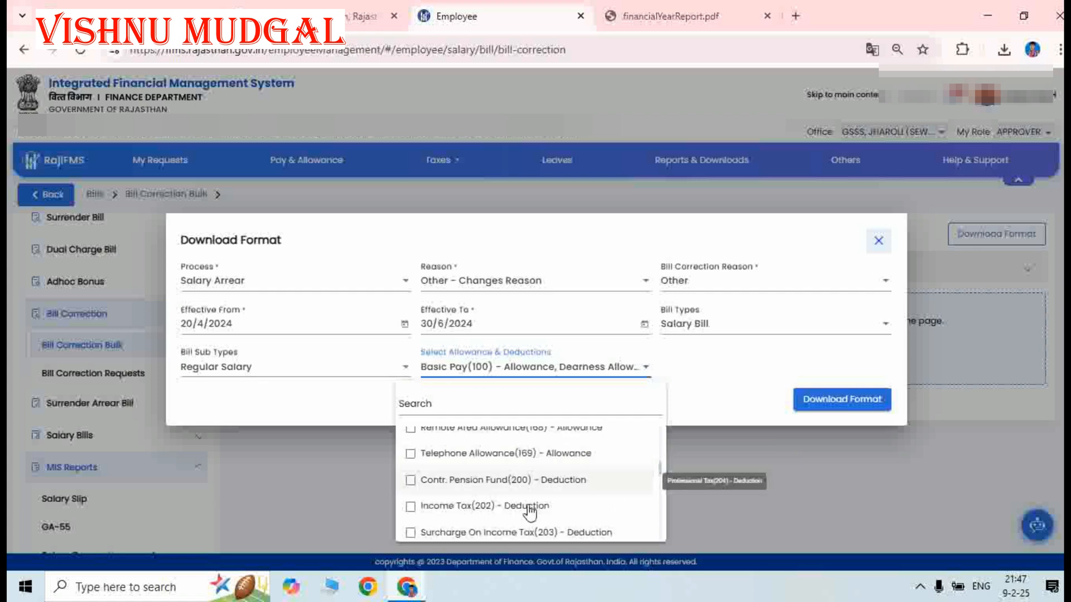
click(466, 510)
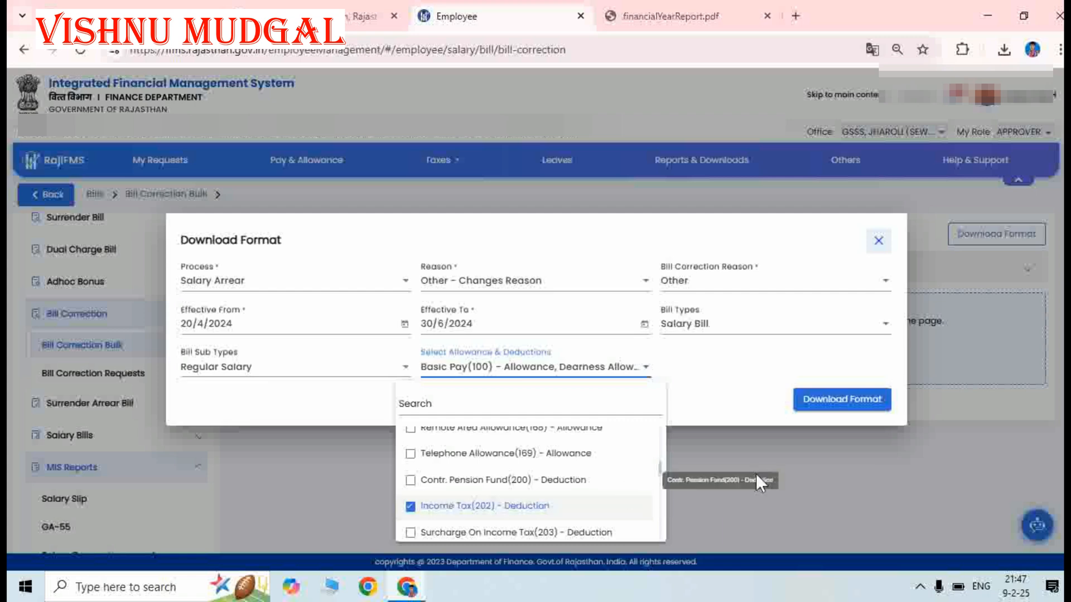
click(859, 467)
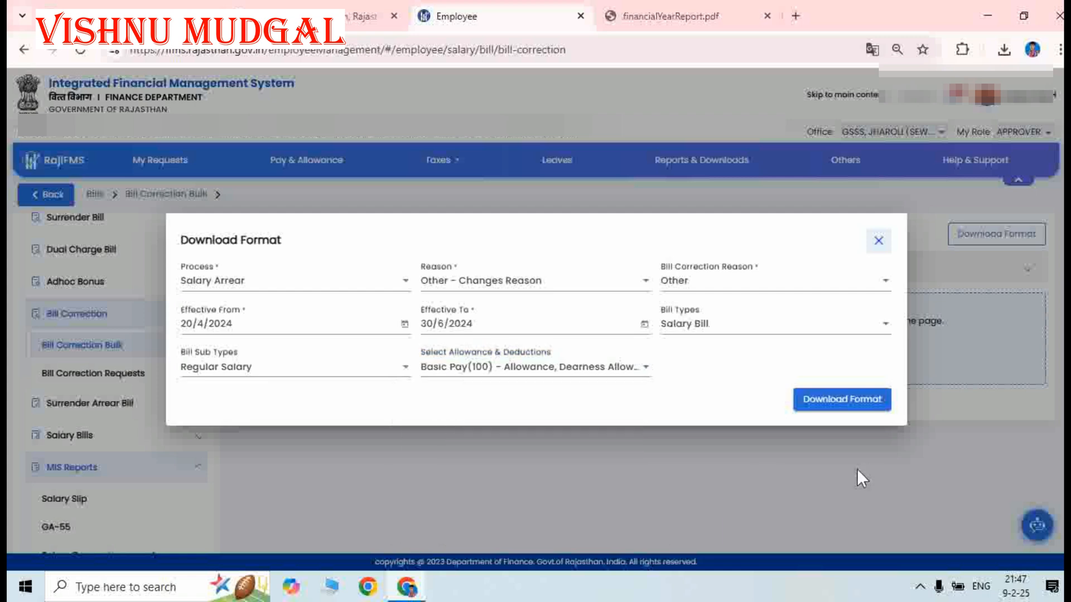
click(840, 400)
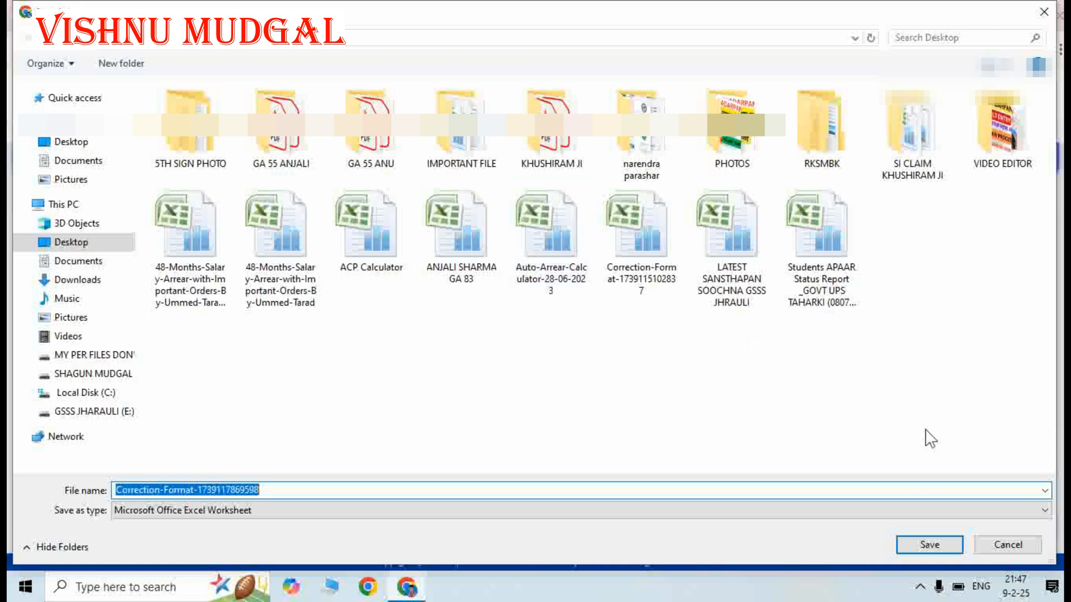
click(929, 544)
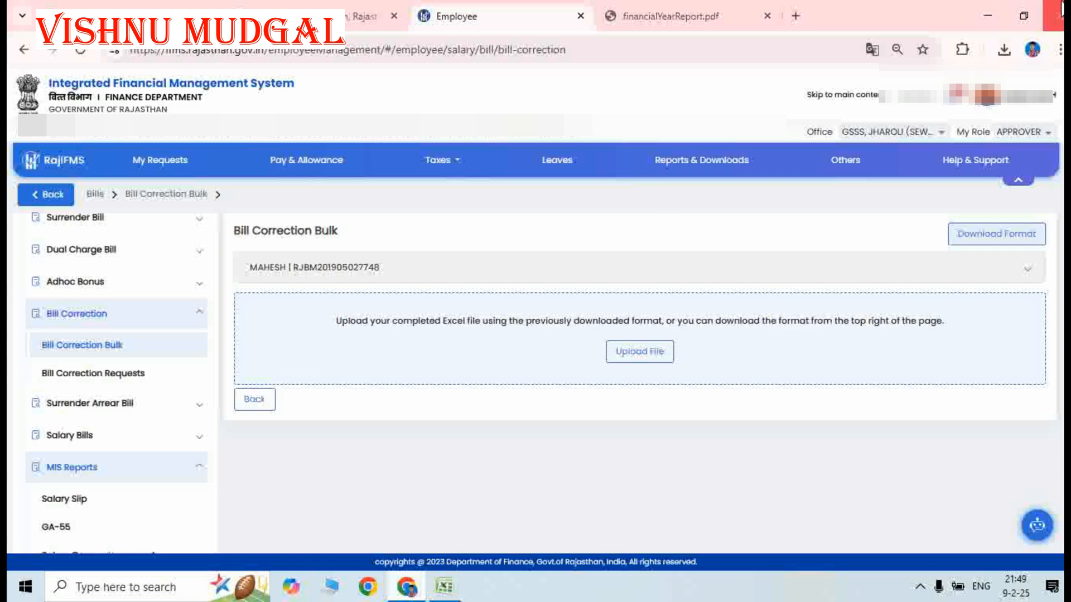
click(986, 15)
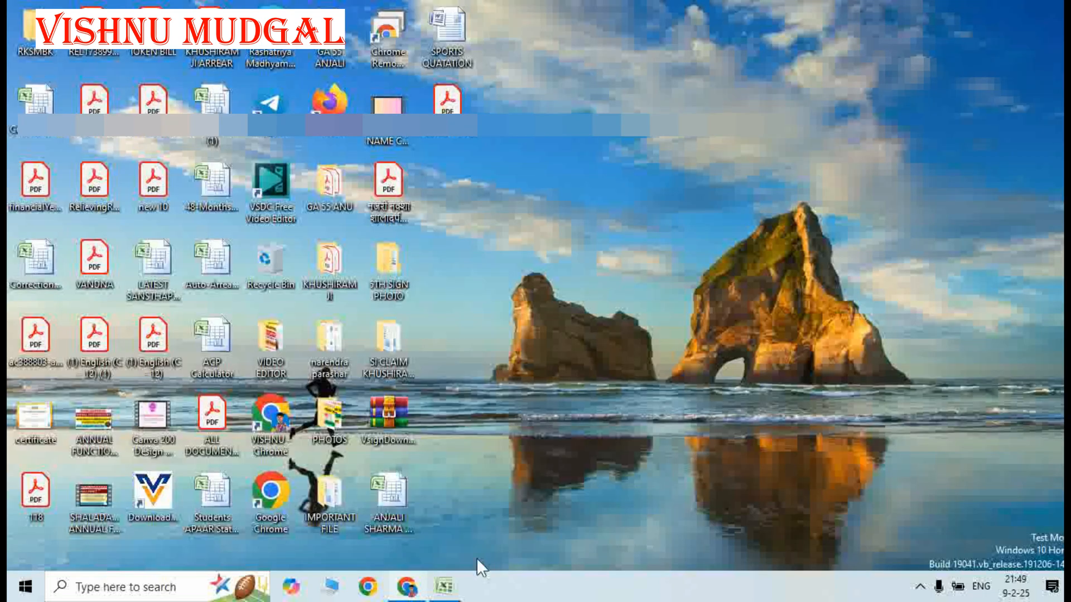
click(445, 586)
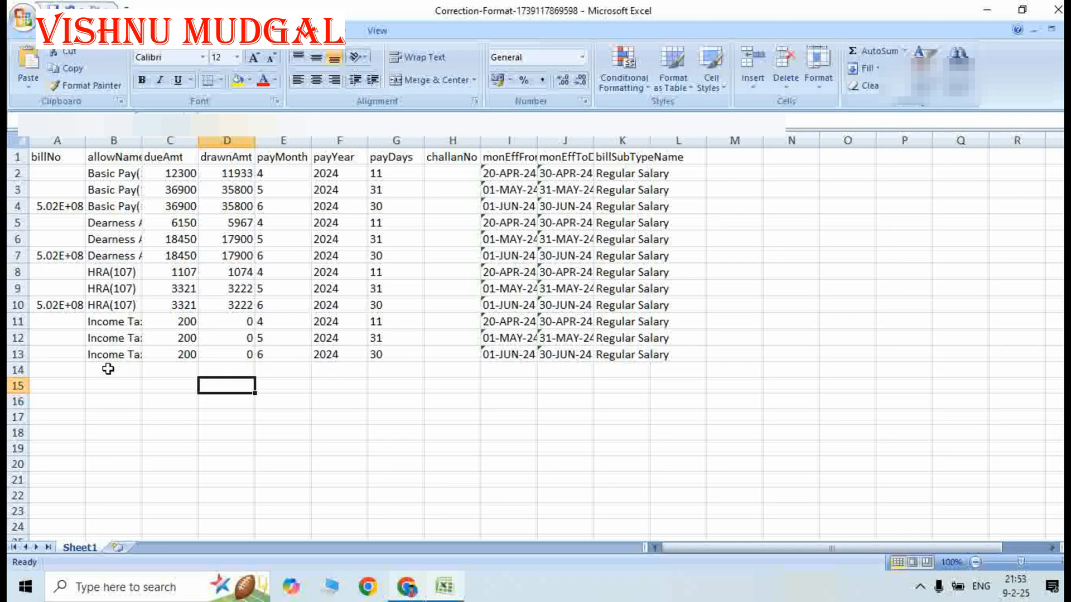
Copy the June bill number from the HRA row (A10) into the June Income Tax row's billNo cell (A13).
click(65, 306)
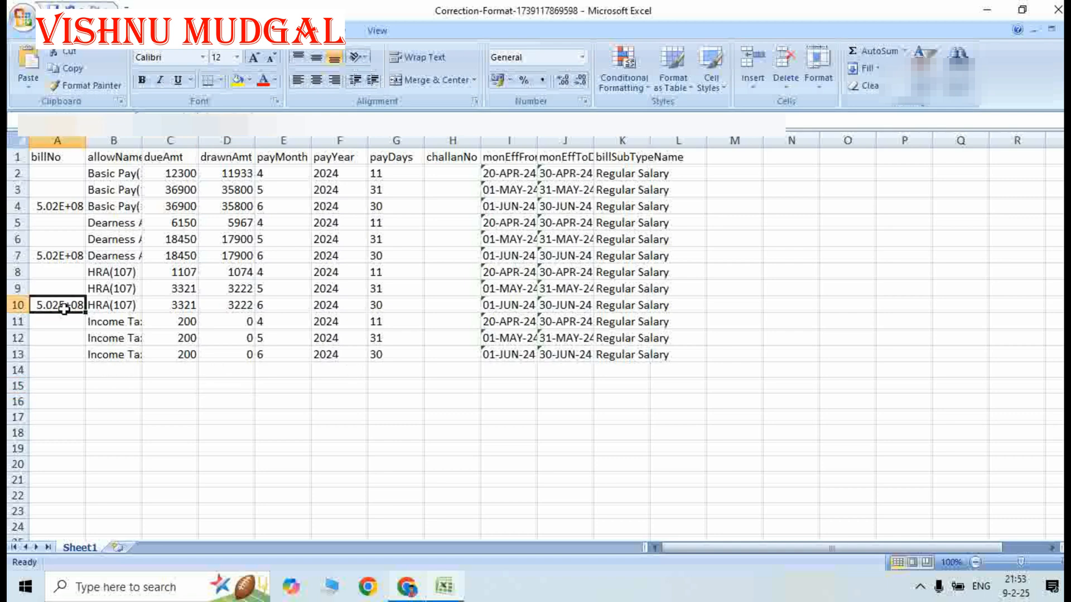
key(ctrl+c)
click(63, 354)
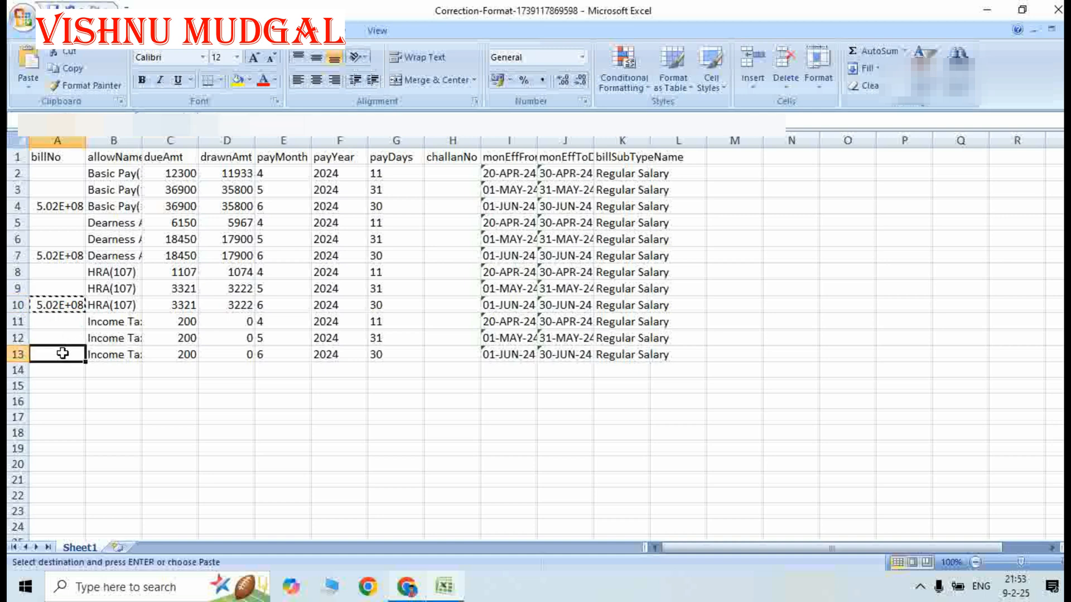
key(ctrl+v)
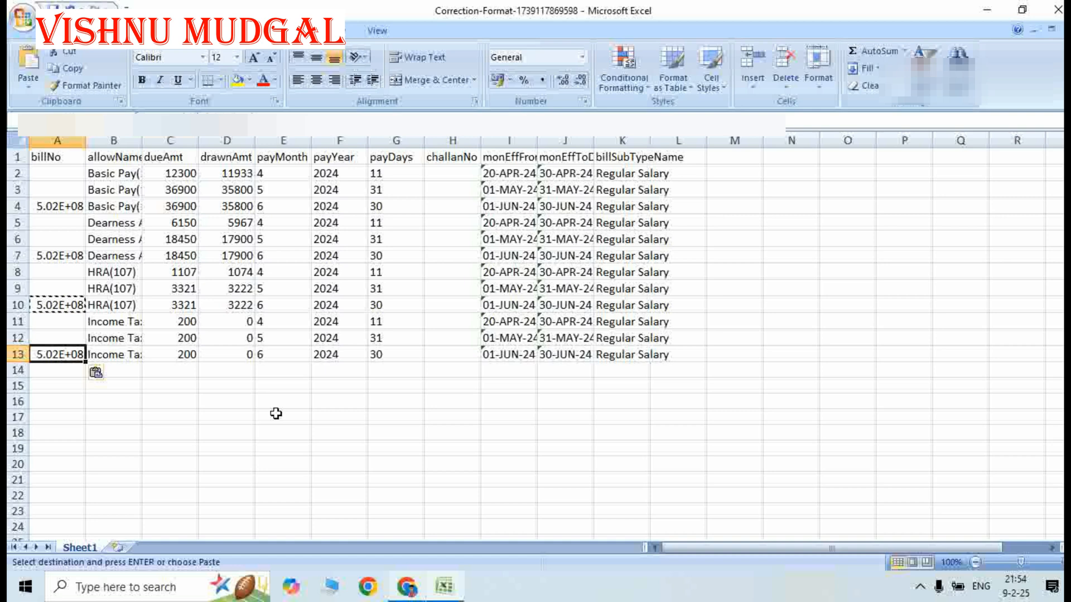
Switch to financialYearReport.pdf in Chrome, copy the October 2024 Bonus bill number, and return to the Excel workbook.
click(407, 587)
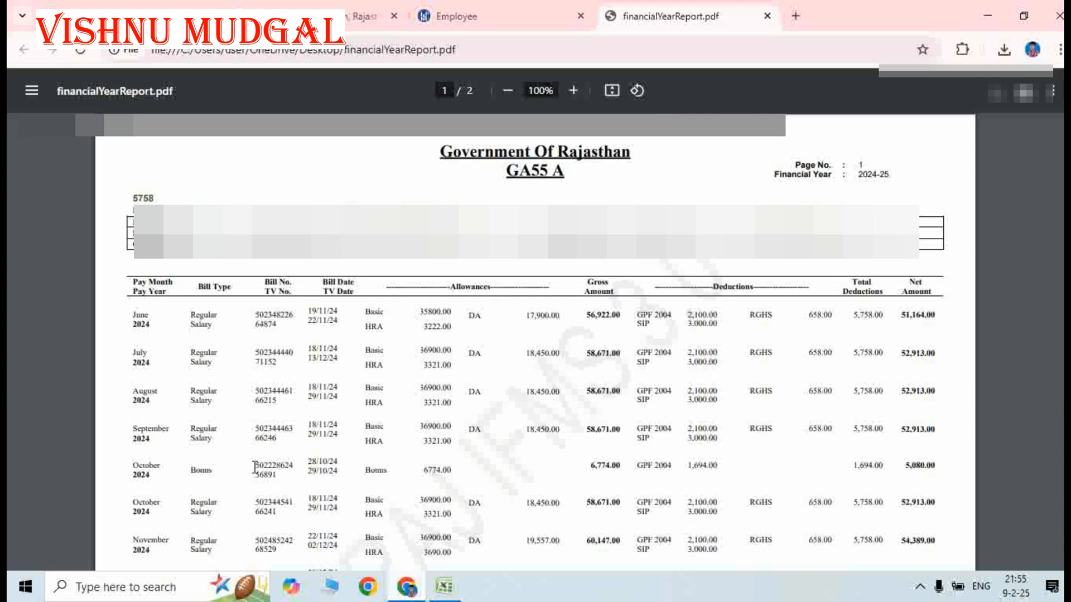
drag(256, 461, 297, 466)
click(986, 15)
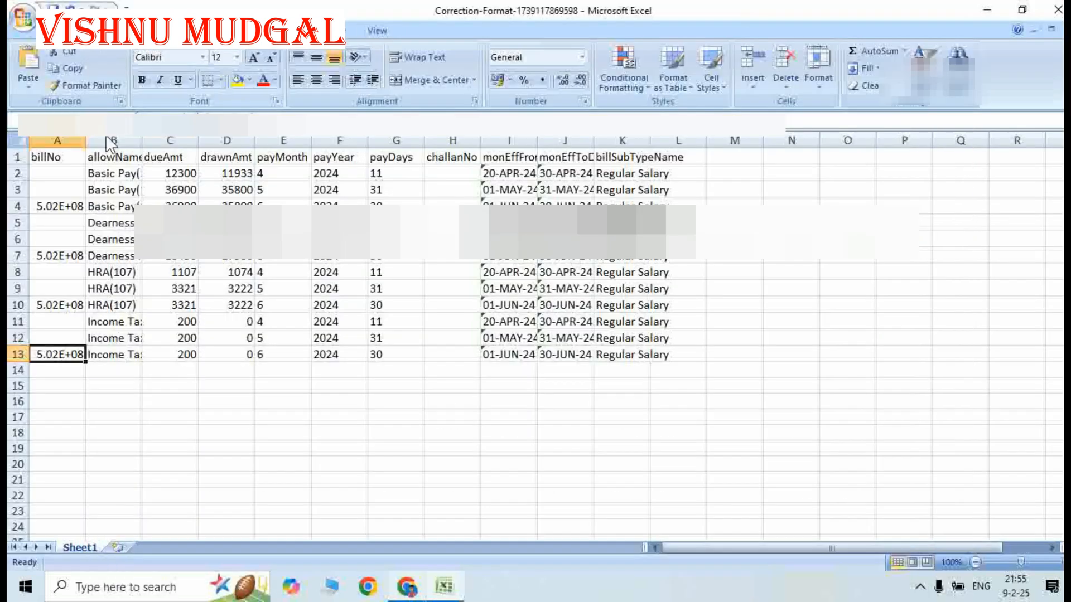
Paste the copied bill number into billNo for the April Basic Pay, Dearness Allowances and Income Tax rows (A2, A5, A11).
click(68, 175)
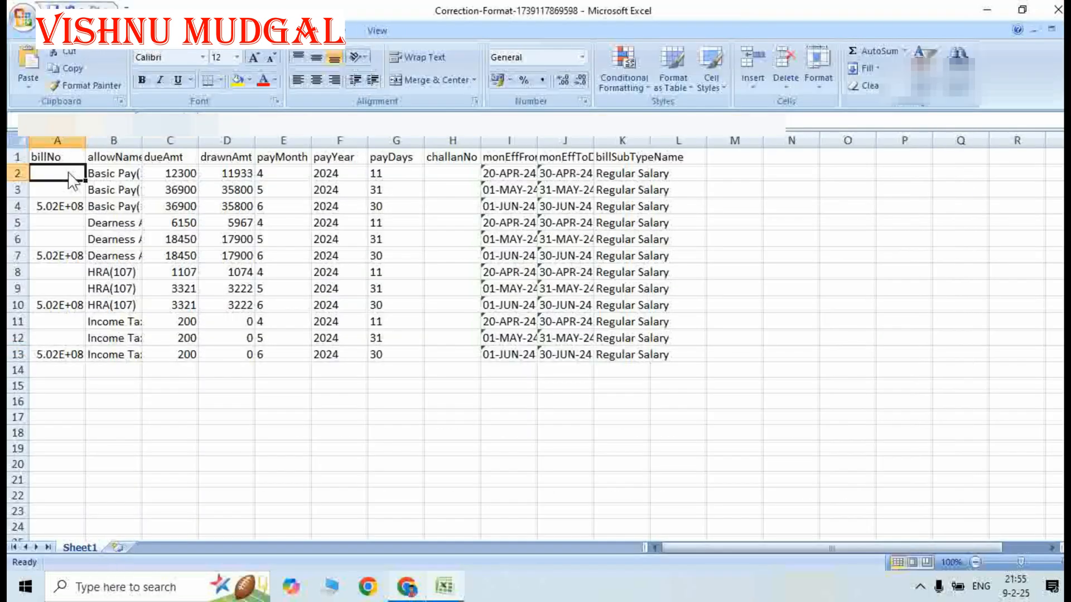
key(ctrl+v)
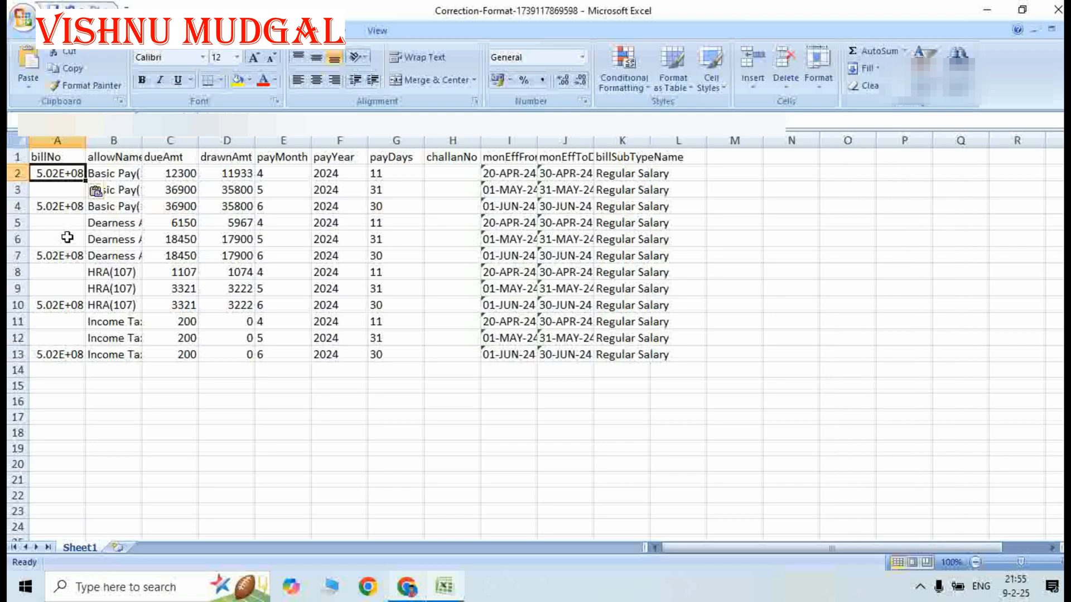
click(62, 222)
key(ctrl+v)
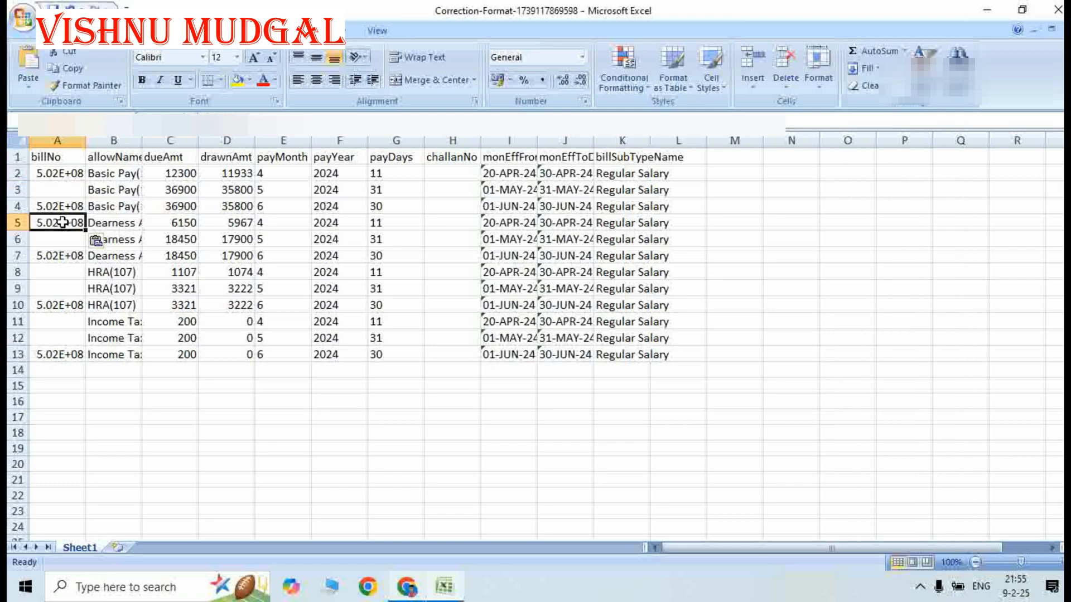
click(71, 323)
key(ctrl+v)
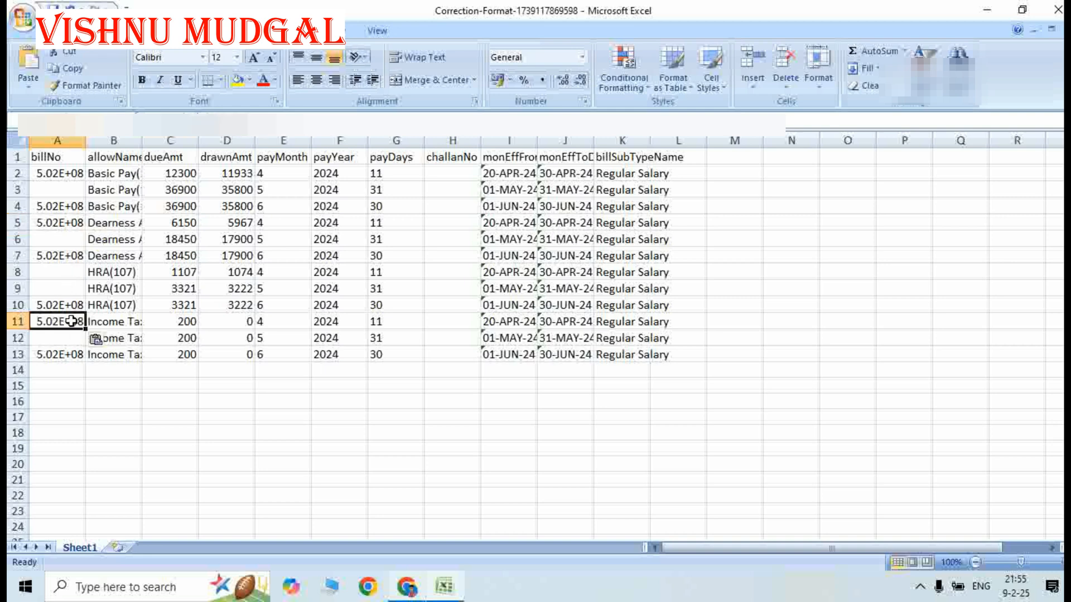
Paste the copied bill number into the April HRA row (A8), and copy the October 2024 Regular Salary bill number from financialYearReport.pdf in Chrome.
click(60, 271)
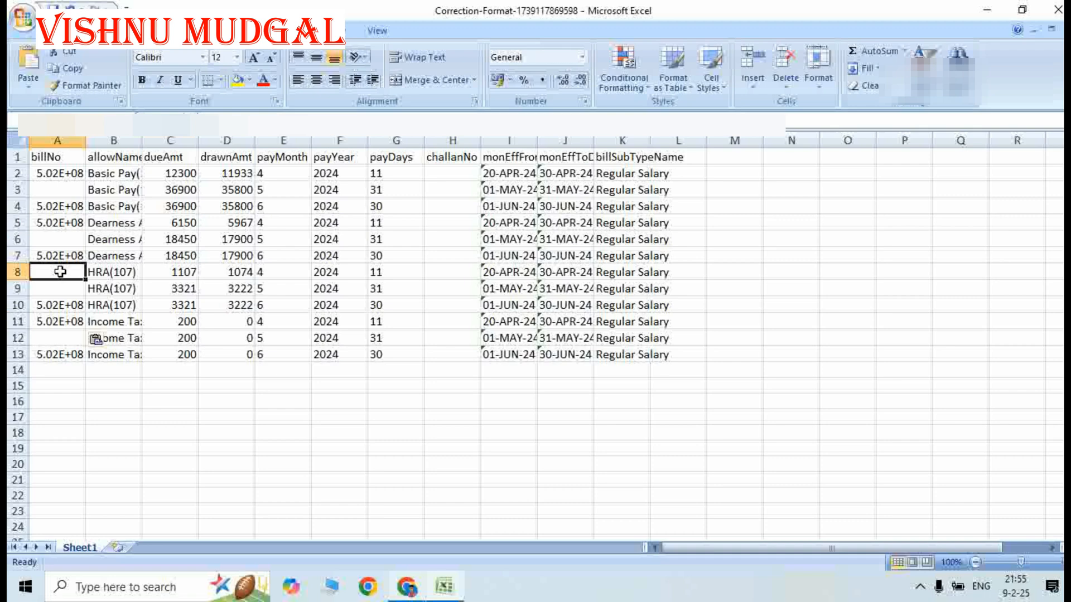
key(ctrl+v)
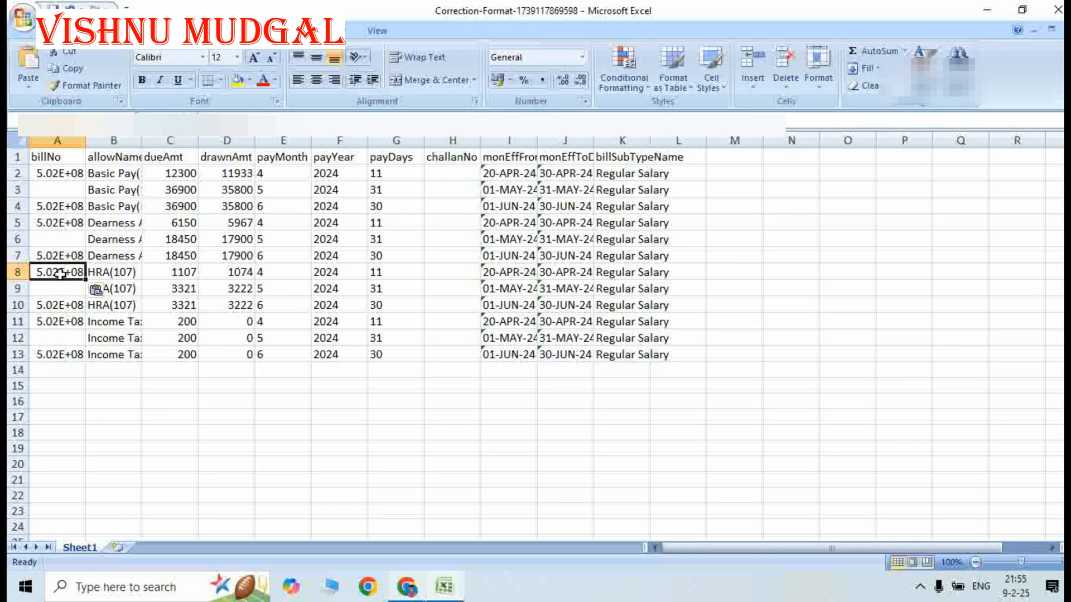
click(407, 592)
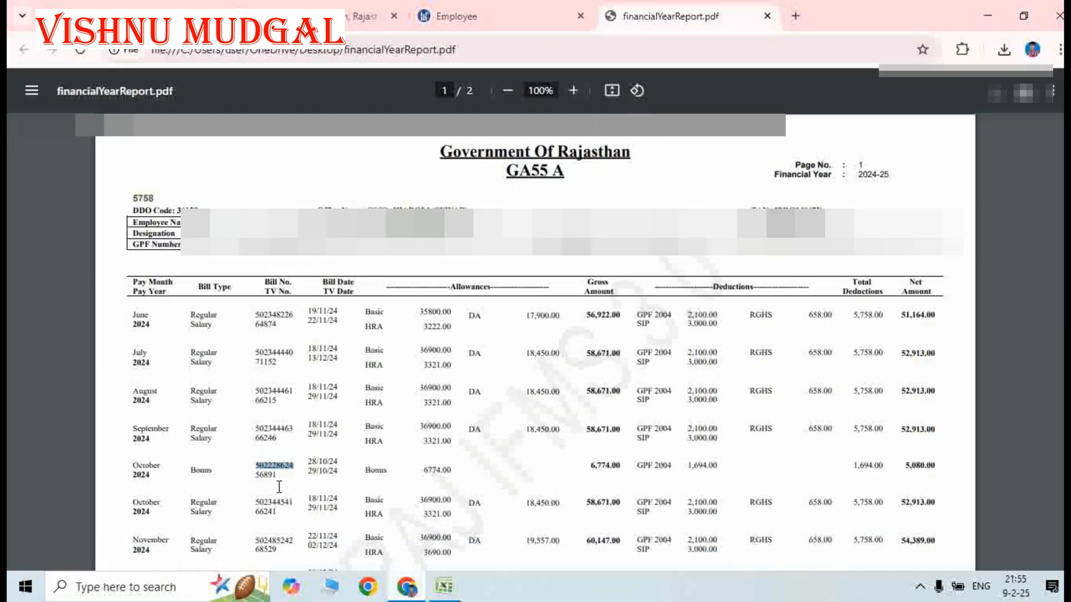
drag(258, 502, 293, 504)
key(ctrl+c)
Return to the Excel workbook and paste the copied bill number into billNo for all four May rows (A3, A6, A9, A12).
click(985, 12)
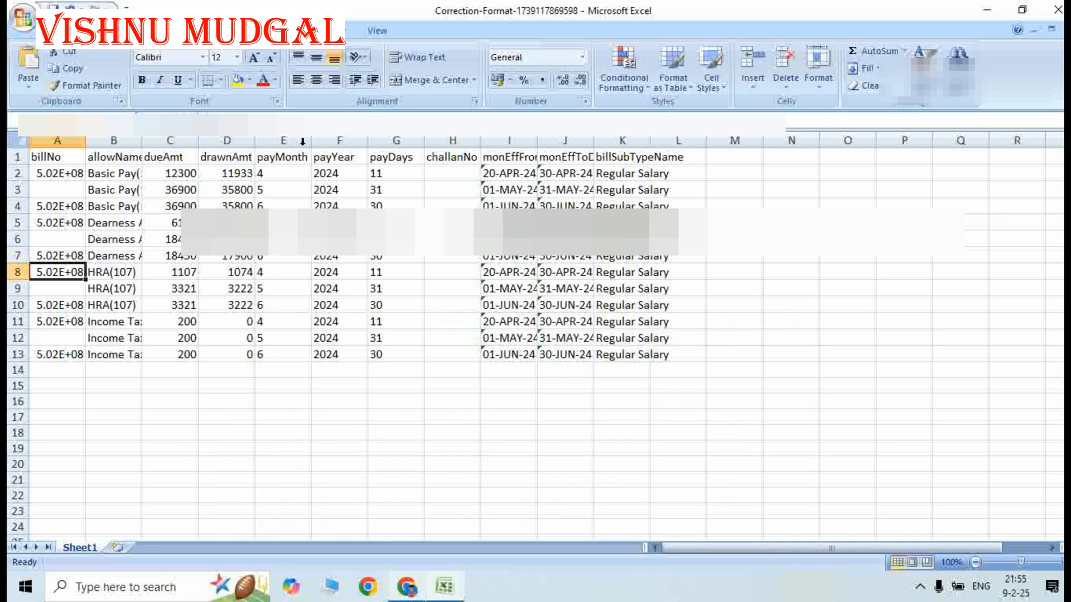
click(73, 190)
key(ctrl+v)
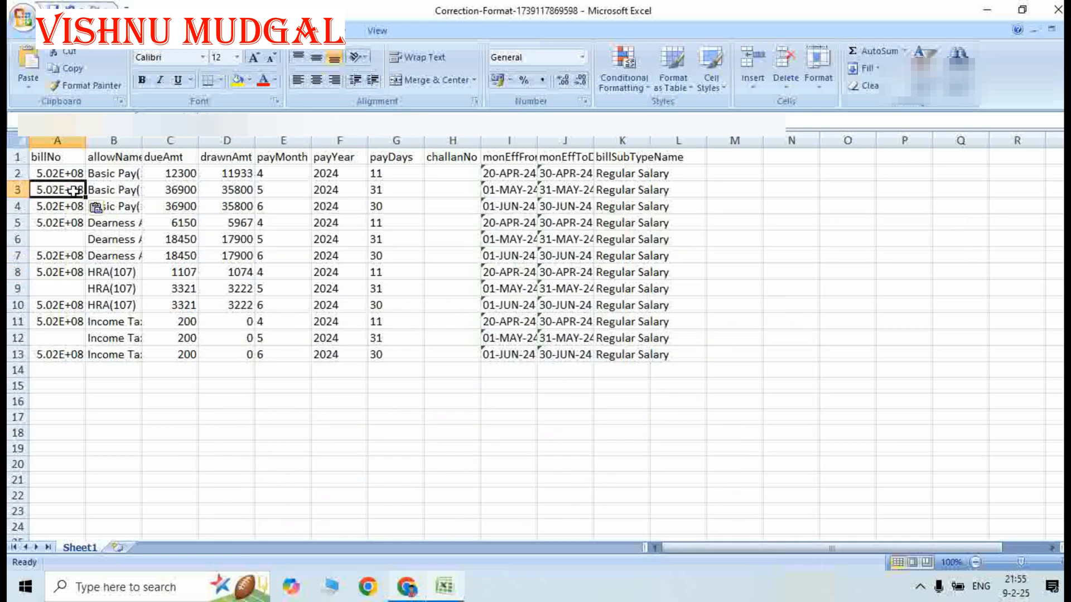
click(73, 239)
text(5.02E+08)
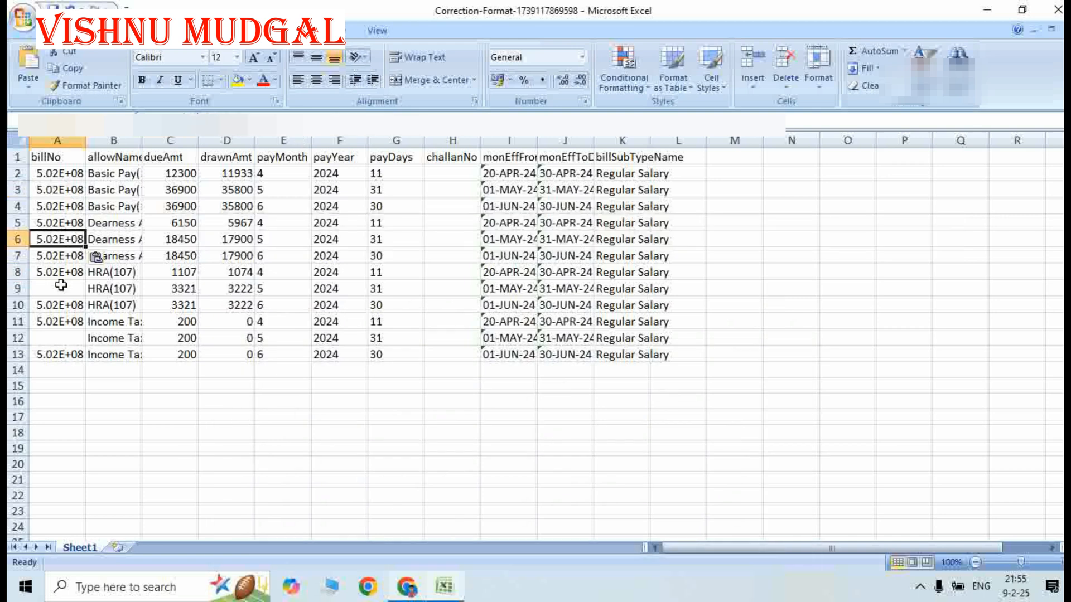
click(61, 286)
key(ctrl+v)
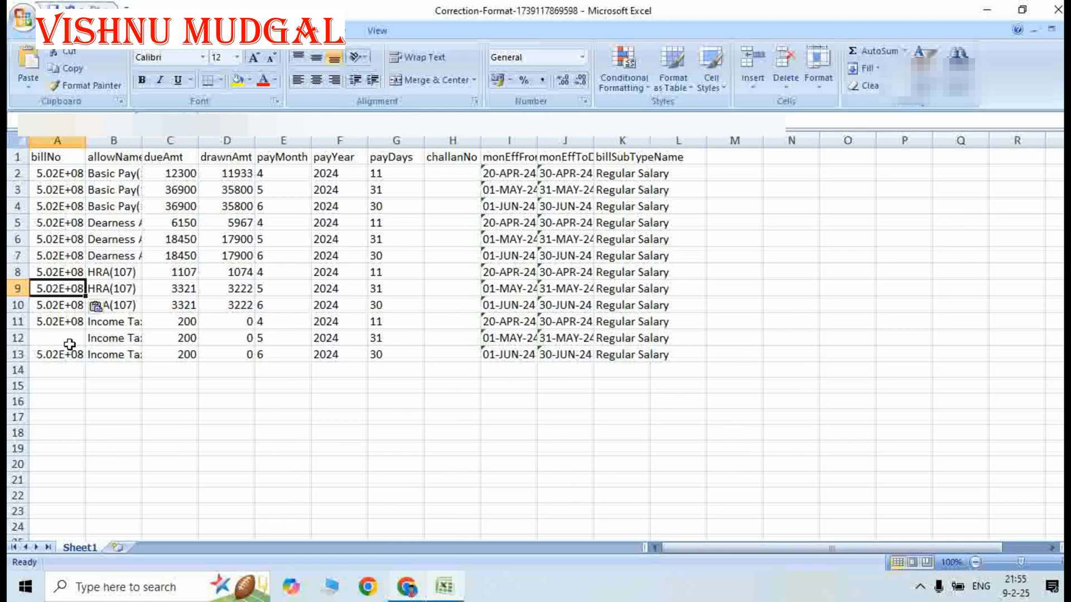
click(67, 338)
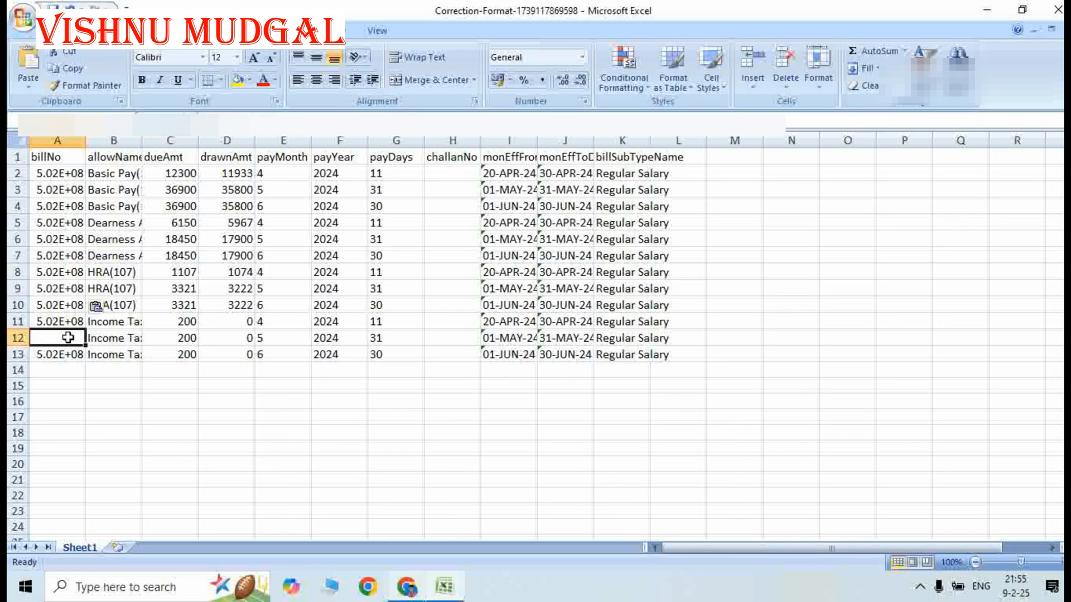
text(5.02E+08)
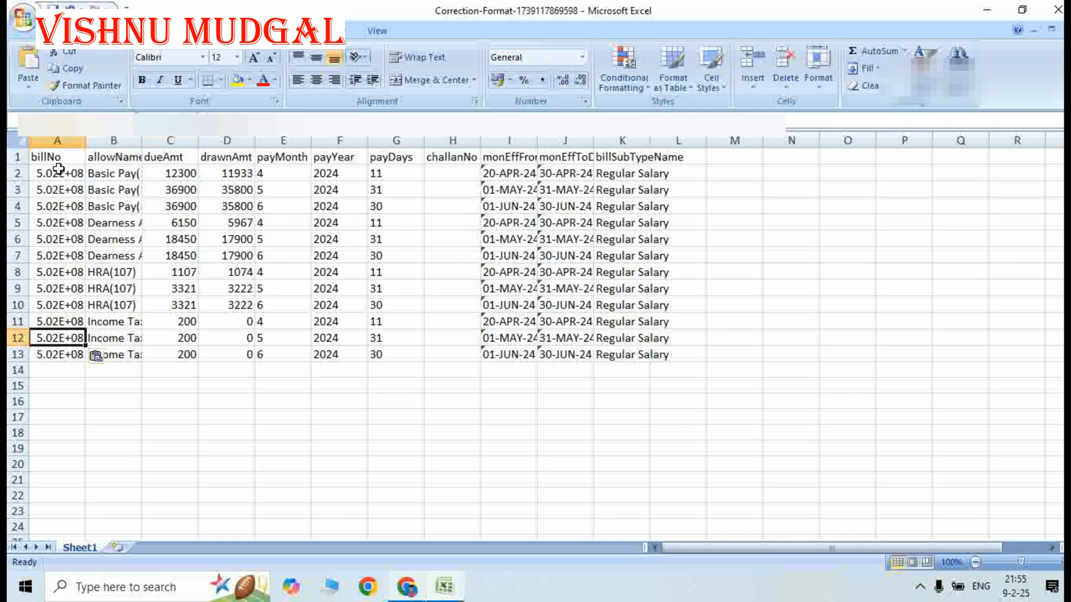
Save the completed correction format workbook under its existing name.
click(22, 23)
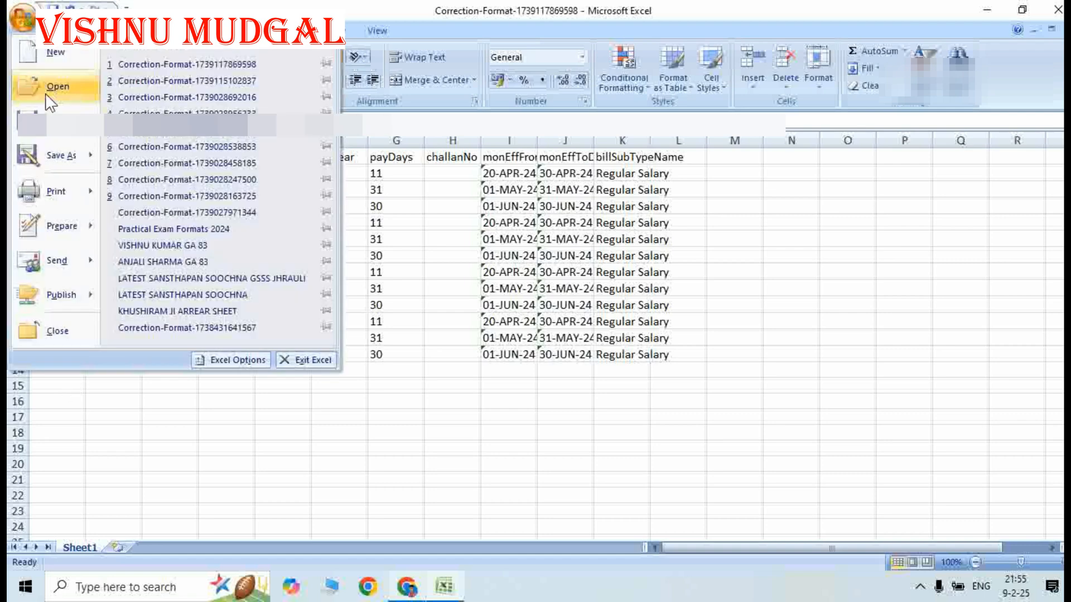
click(54, 134)
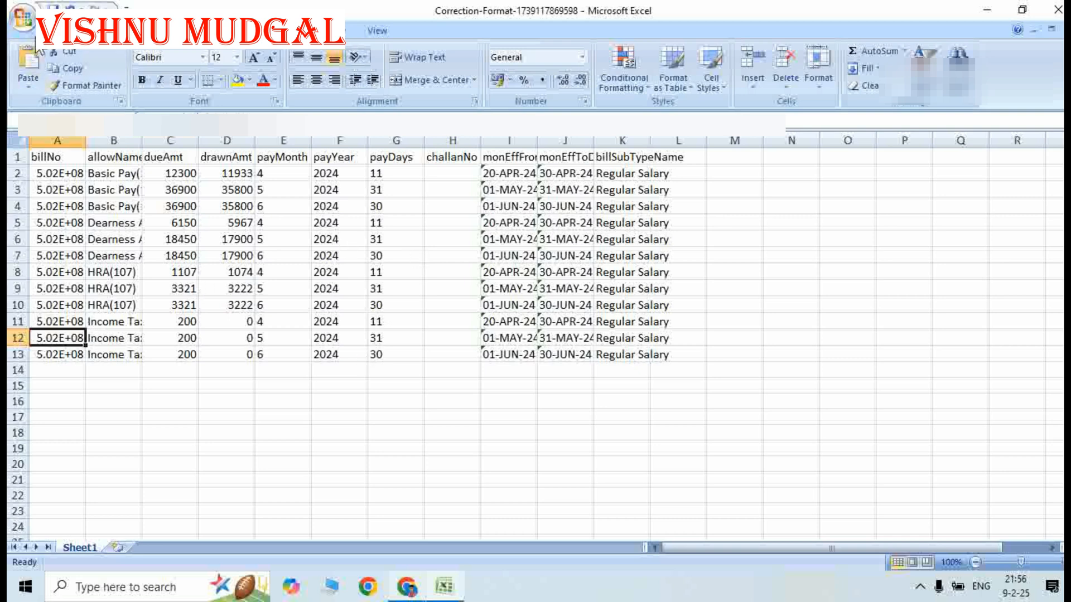
click(26, 21)
click(42, 129)
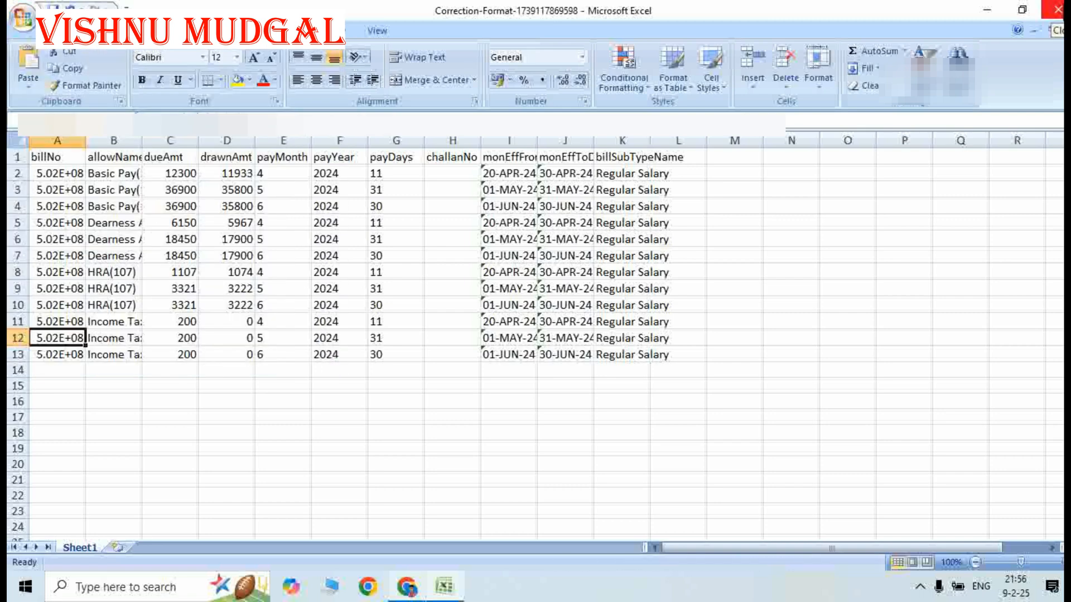
click(406, 588)
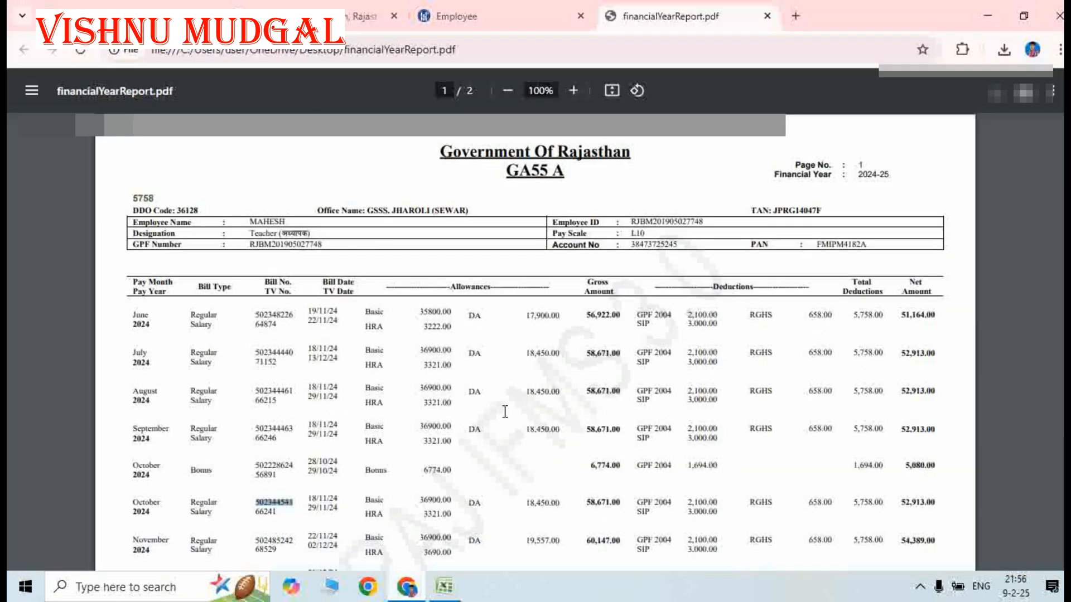
click(490, 16)
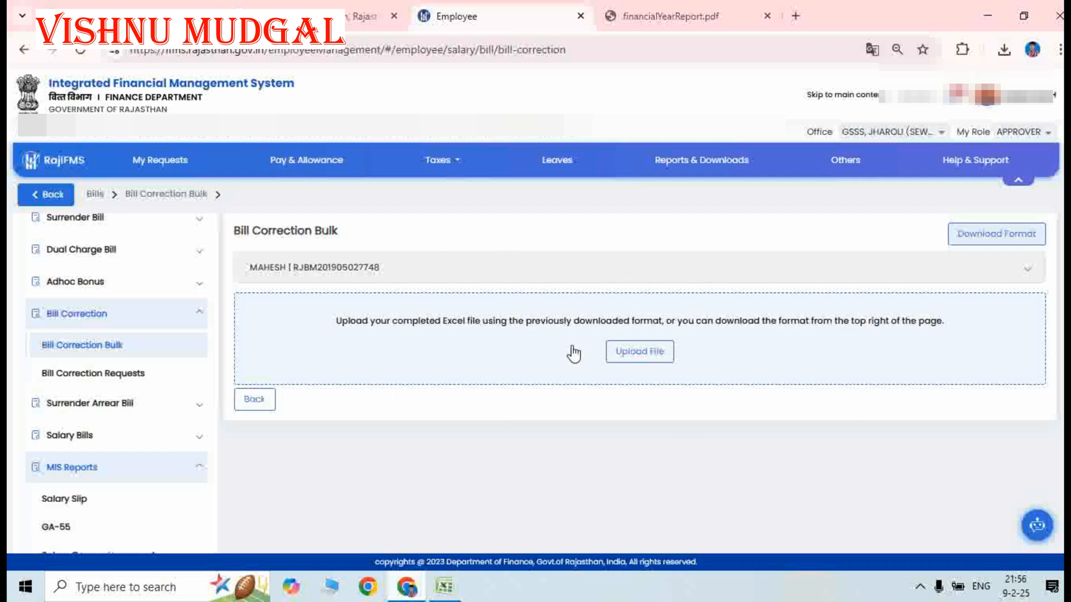
click(646, 358)
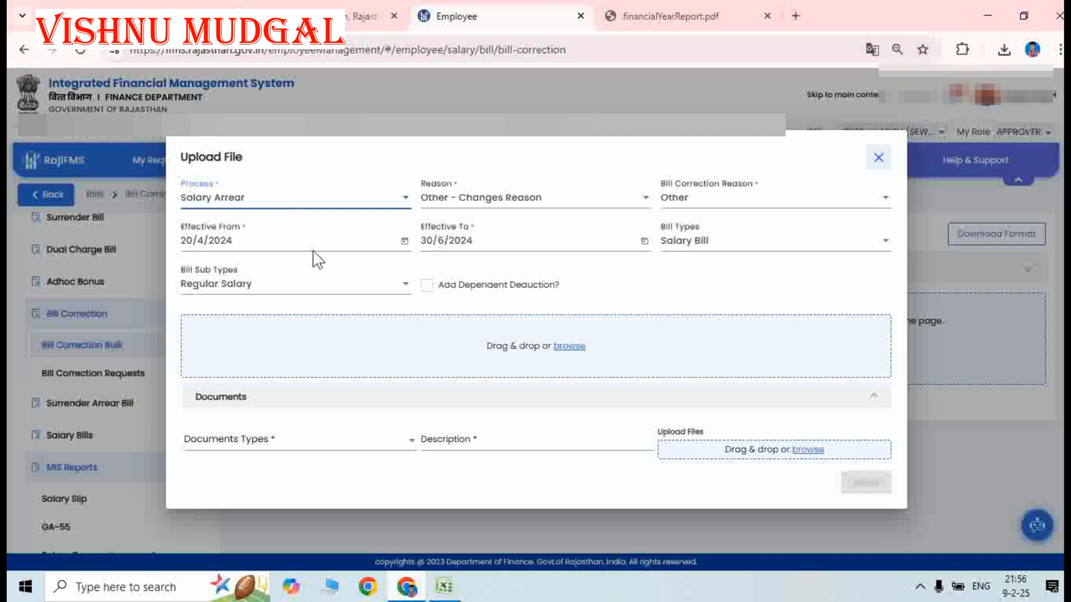
click(568, 346)
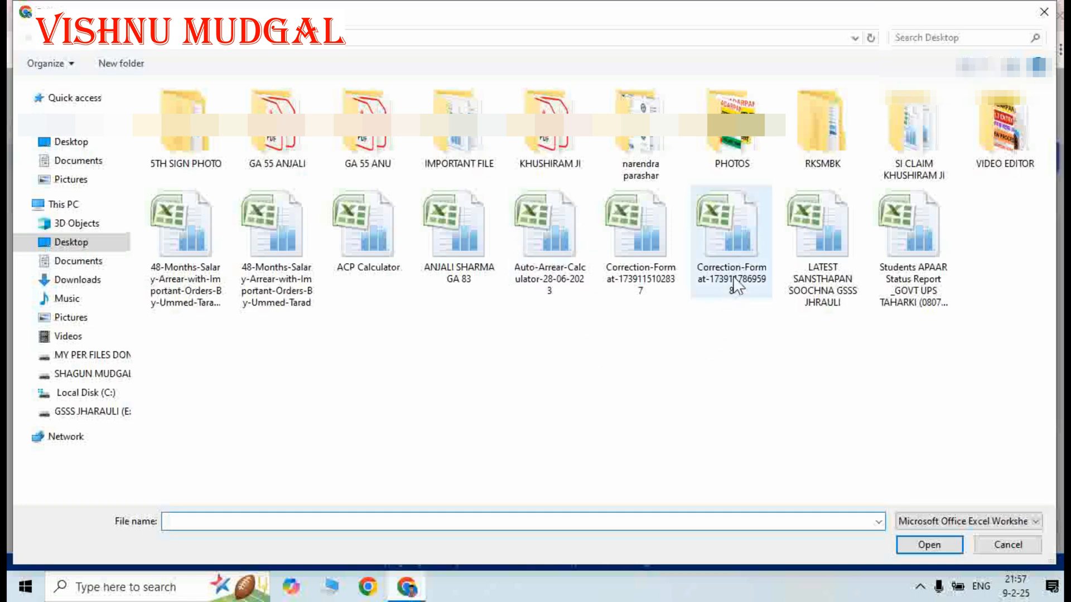
click(737, 285)
click(929, 546)
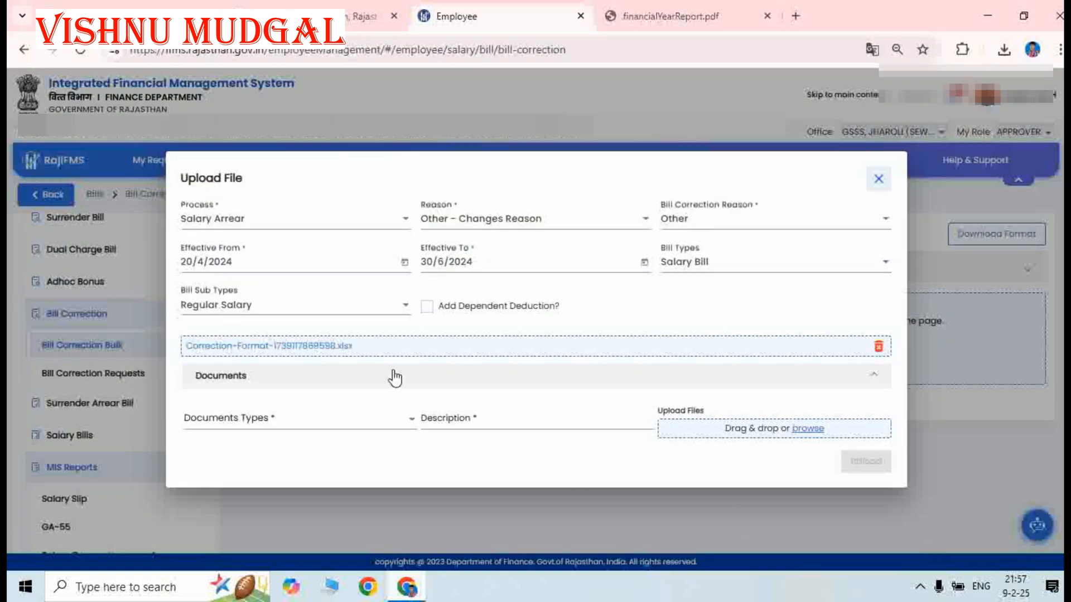
Add the supporting document 118.pdf with document type Bill Correction and description "order".
click(291, 420)
click(269, 441)
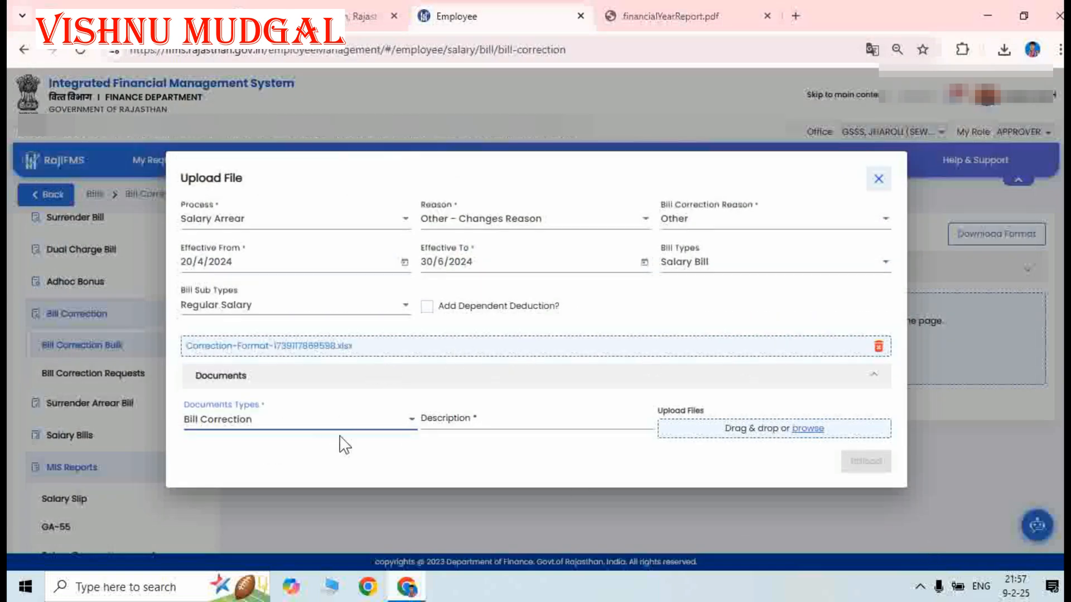
click(463, 419)
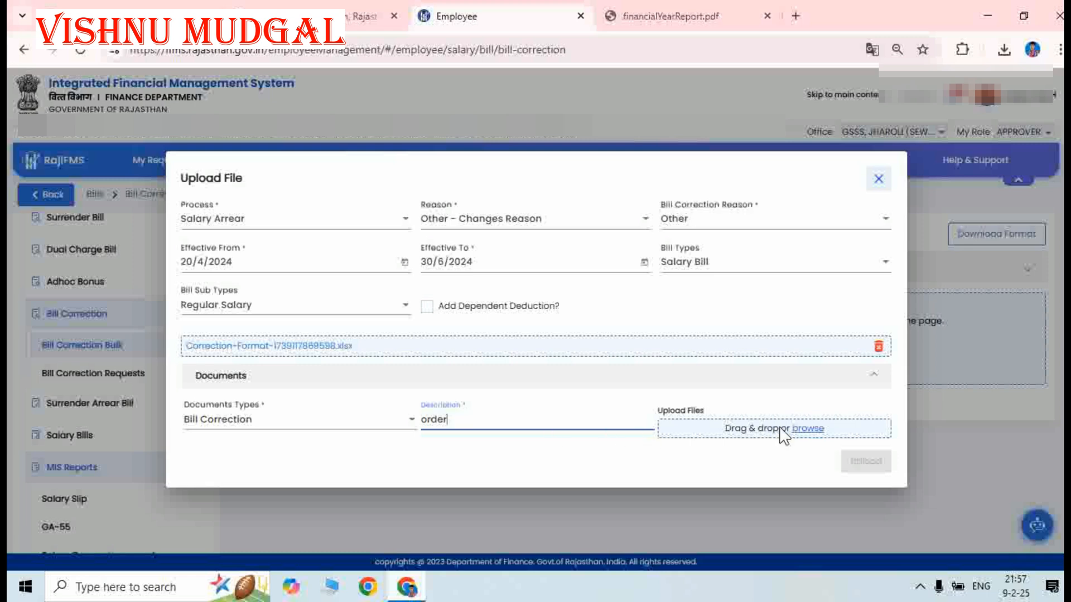
click(813, 430)
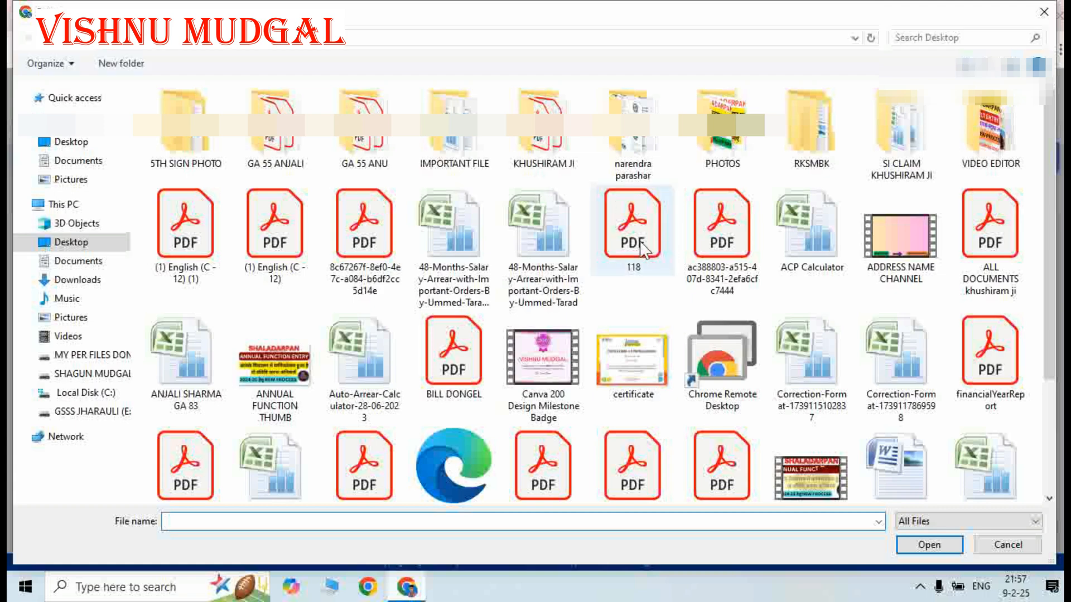
click(632, 229)
click(928, 546)
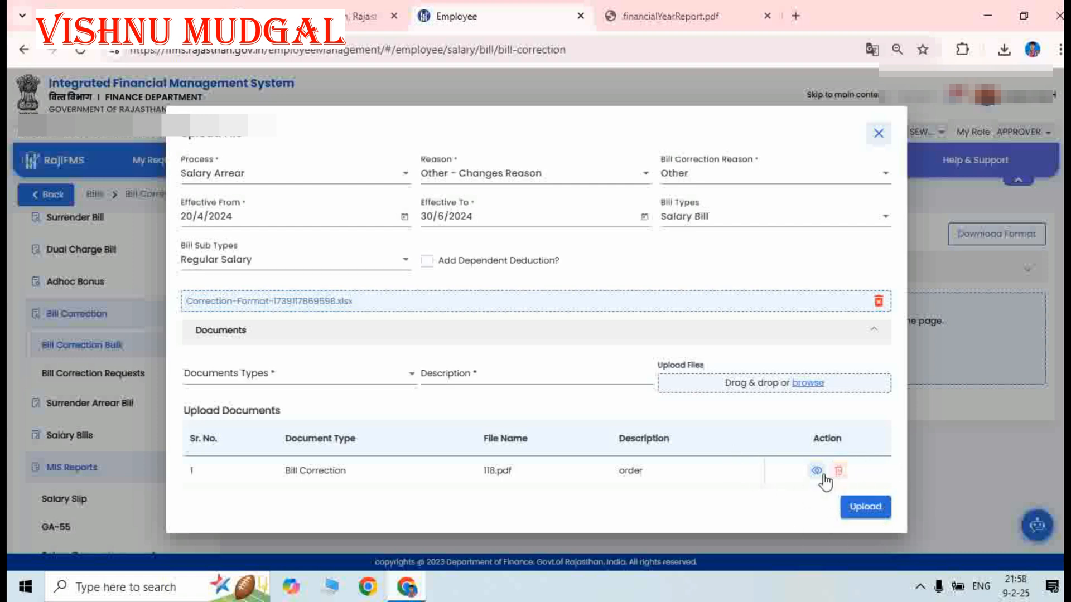
Upload the bulk bill correction and confirm submission of the request.
click(864, 507)
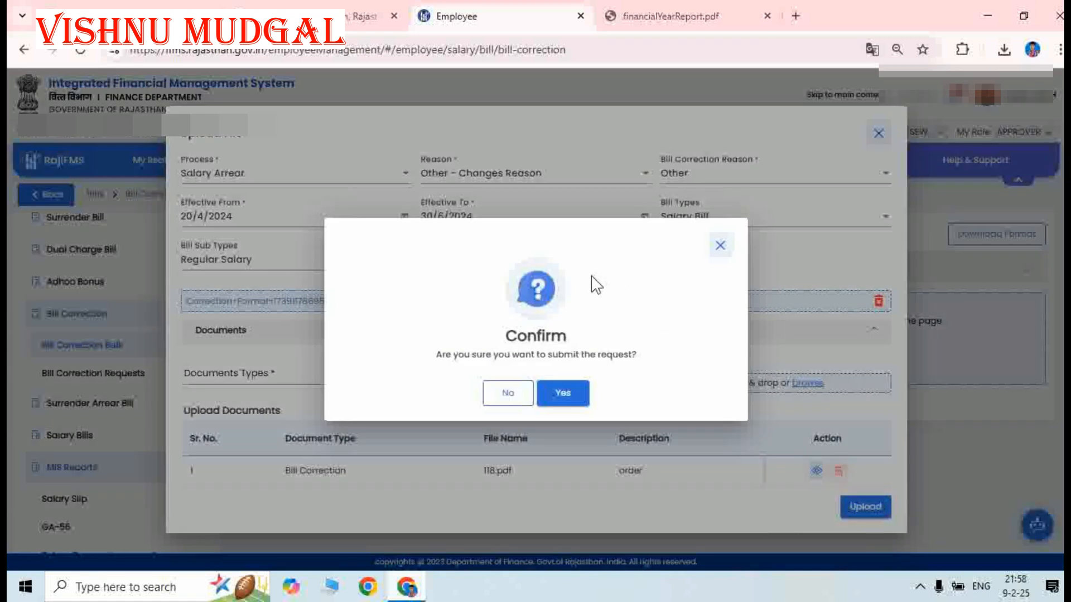
click(564, 394)
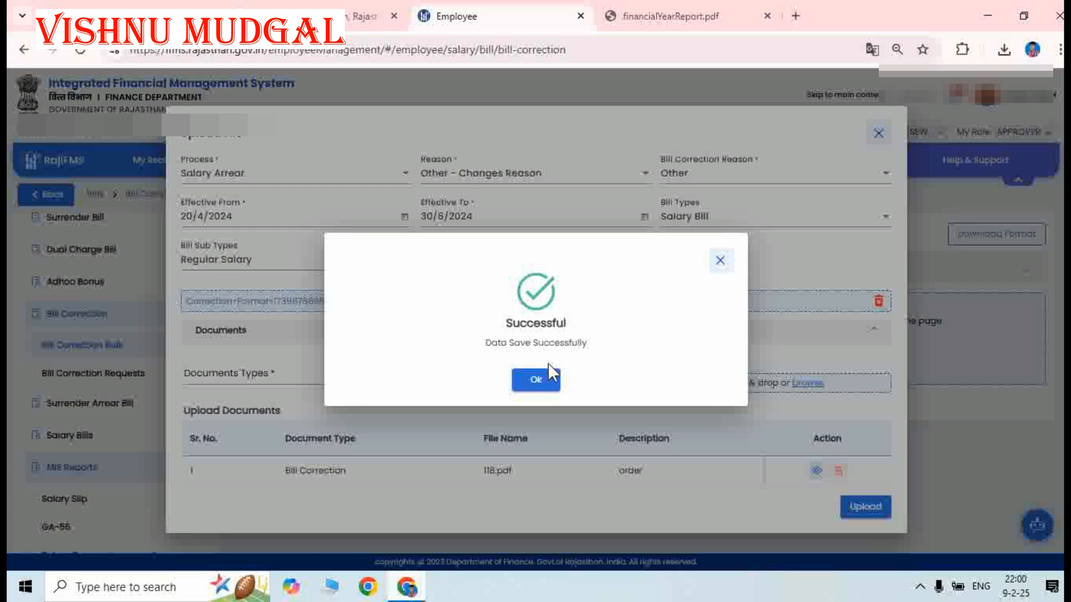
click(535, 385)
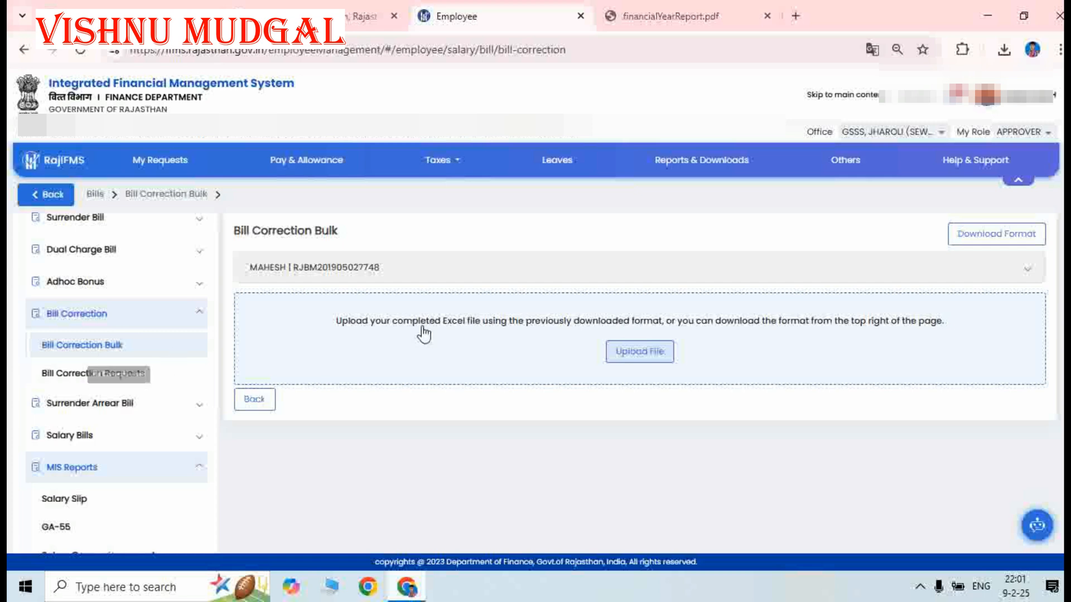
Open the Bill Correction Requests, select the approved Salary Arrear request for Apr 20 to Jun 30, 2024, and process it.
click(92, 379)
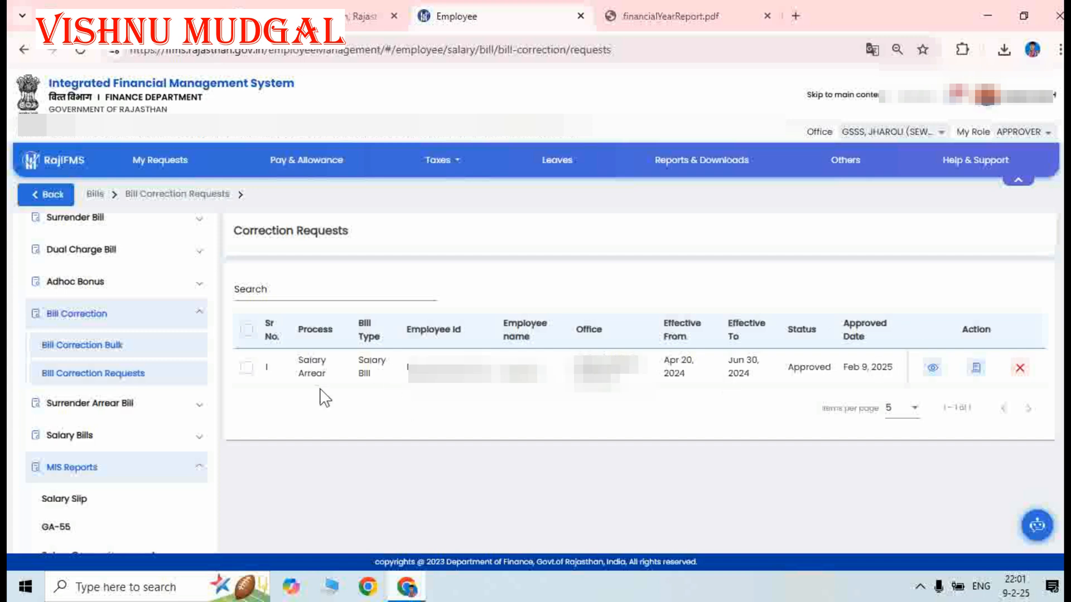
click(246, 367)
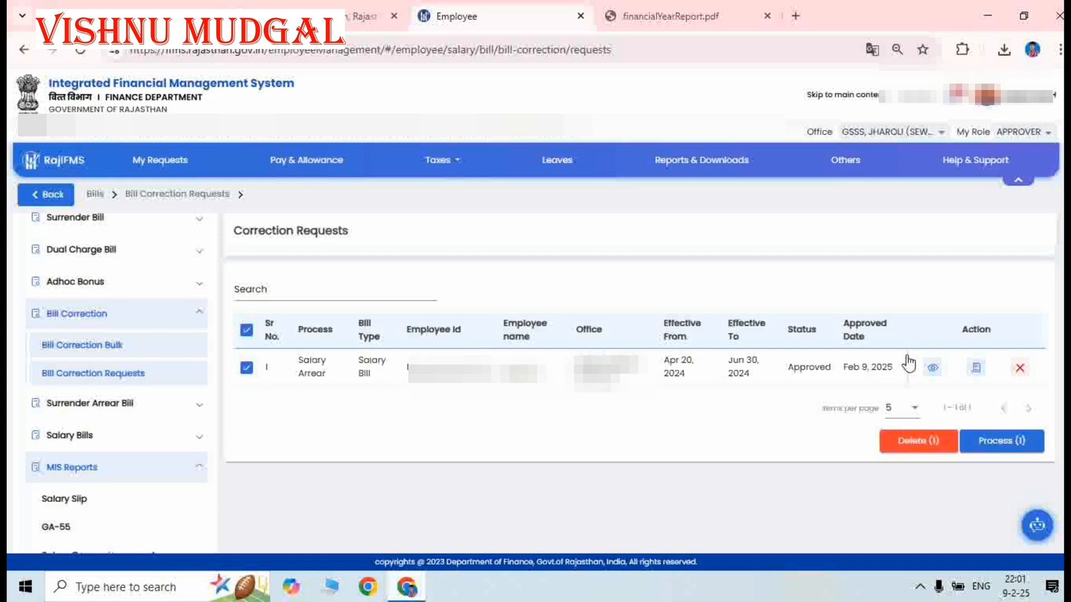
click(1011, 443)
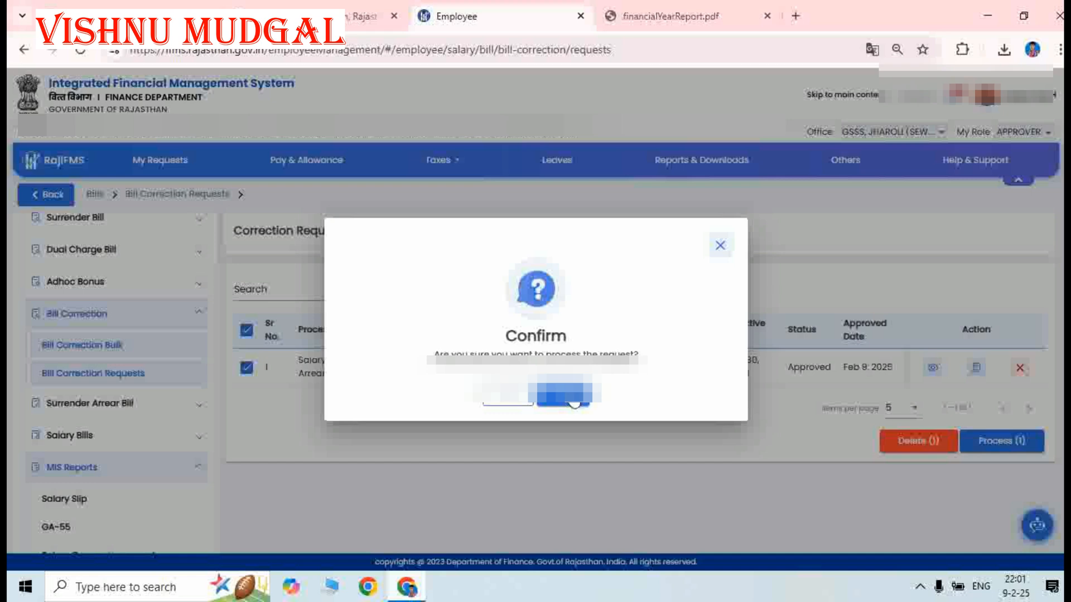
click(574, 401)
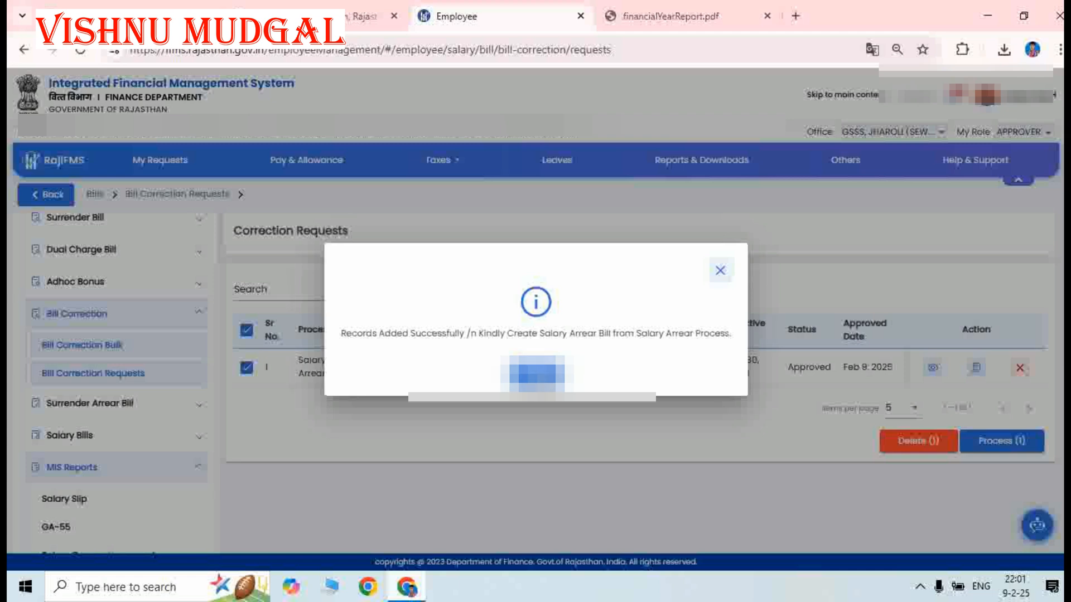
click(535, 373)
Open the Salary Arrear list in the Salary Arrear Bill section.
scroll(133, 368, up, 2)
scroll(134, 368, up, 3)
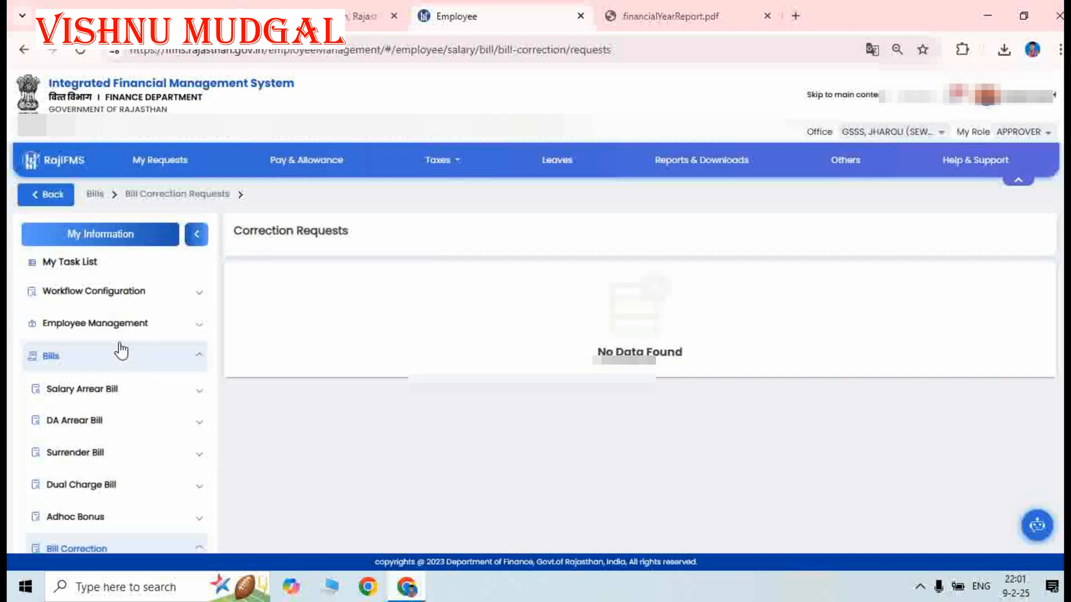
click(112, 399)
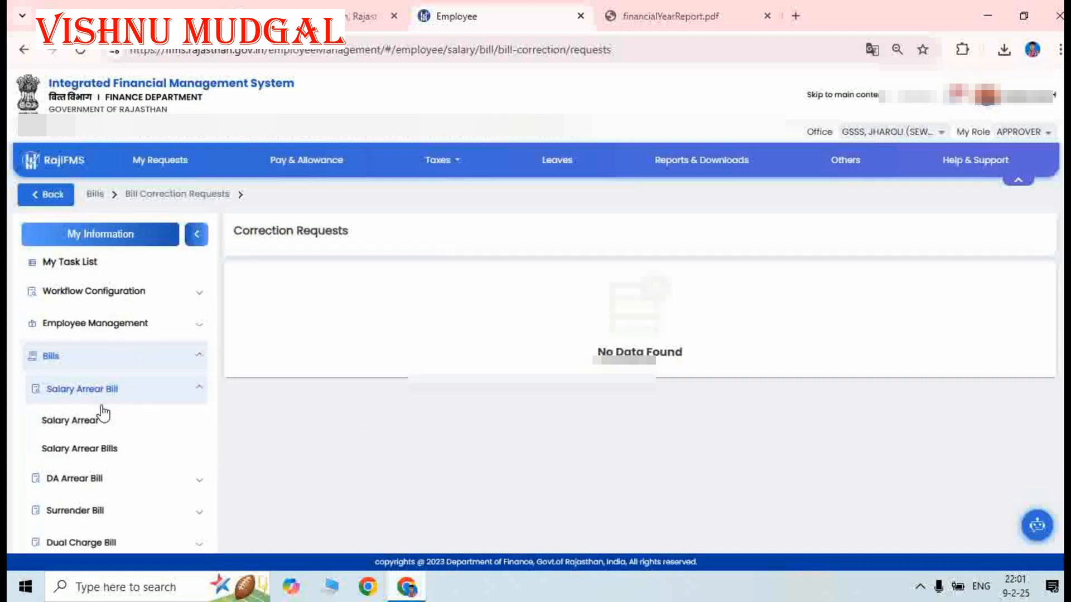
click(81, 427)
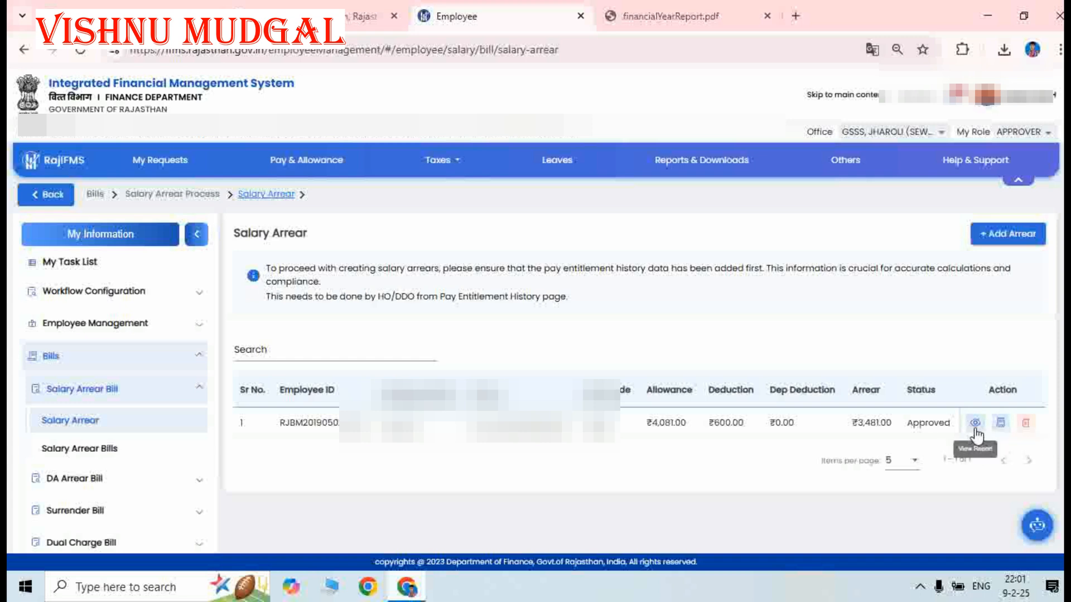
View the approved arrear's report, examine its monthly allowance and deduction entries, and return to the Salary Arrear list.
click(975, 423)
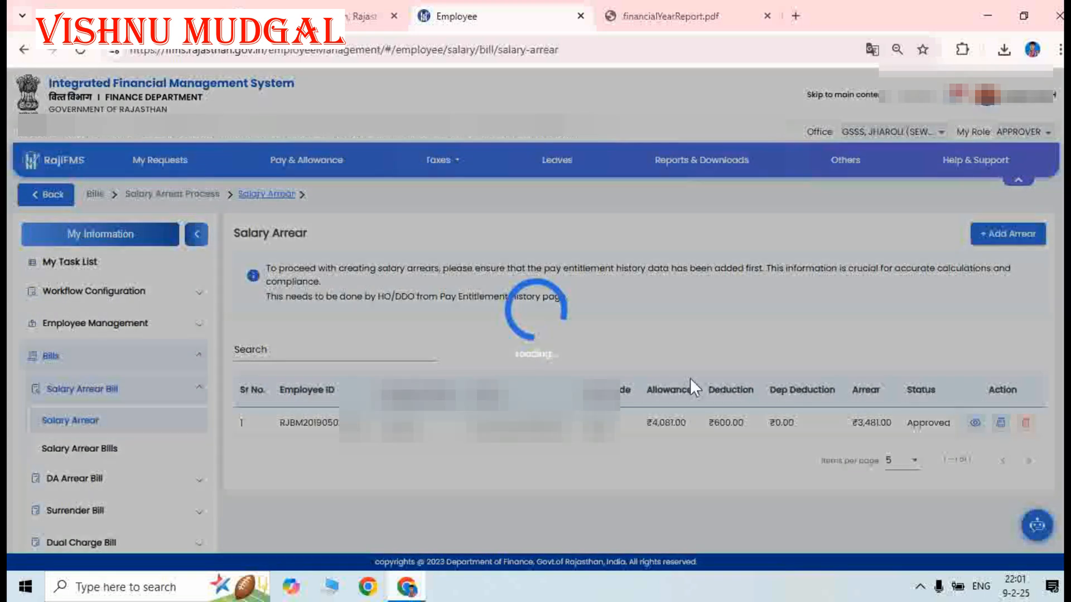
scroll(731, 395, down, 5)
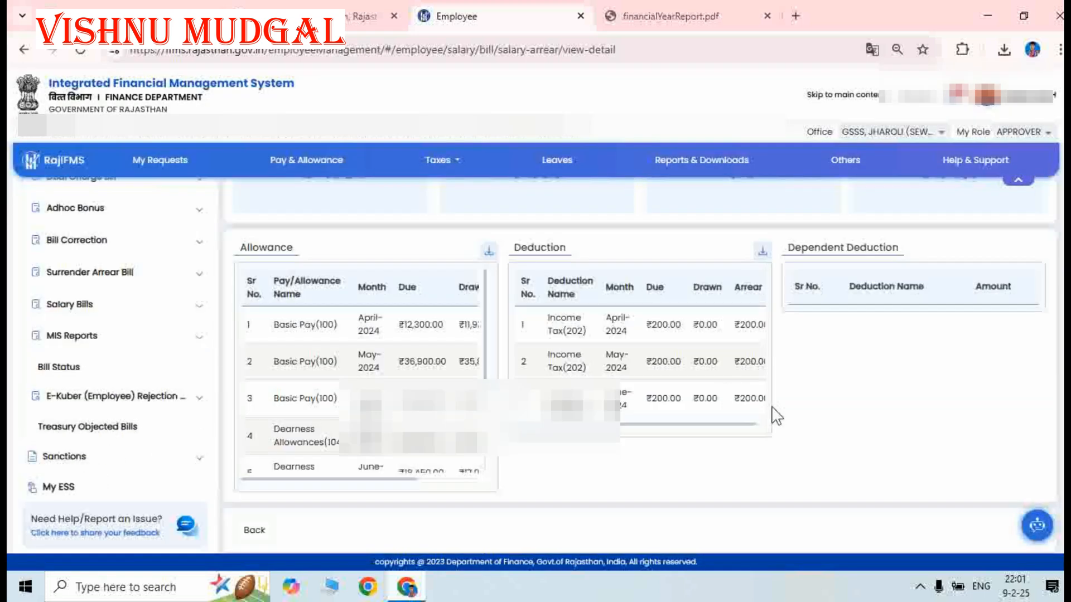
scroll(813, 418, up, 5)
scroll(563, 364, down, 5)
scroll(362, 446, down, 3)
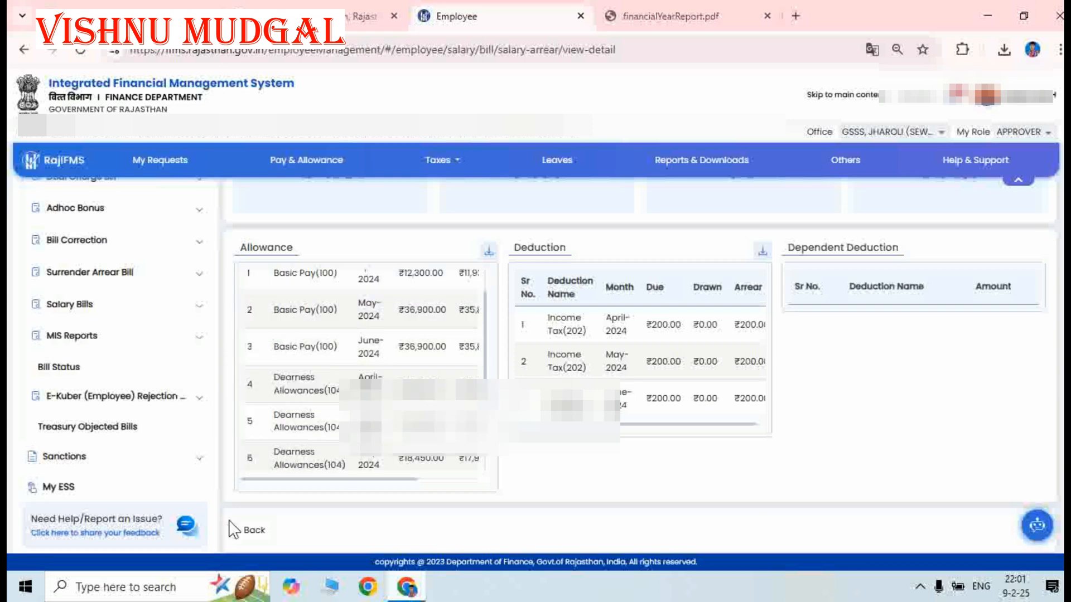
click(267, 537)
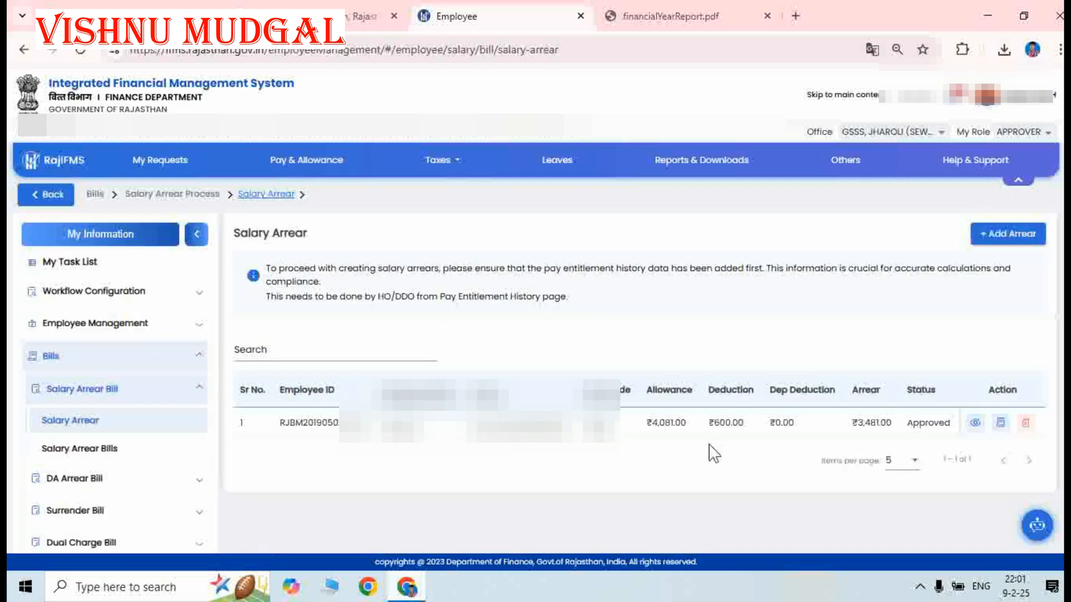
Generate the salary arrear bill from the approved arrear for pay month 2, accepting the confirmation and closing the result notice.
click(1001, 425)
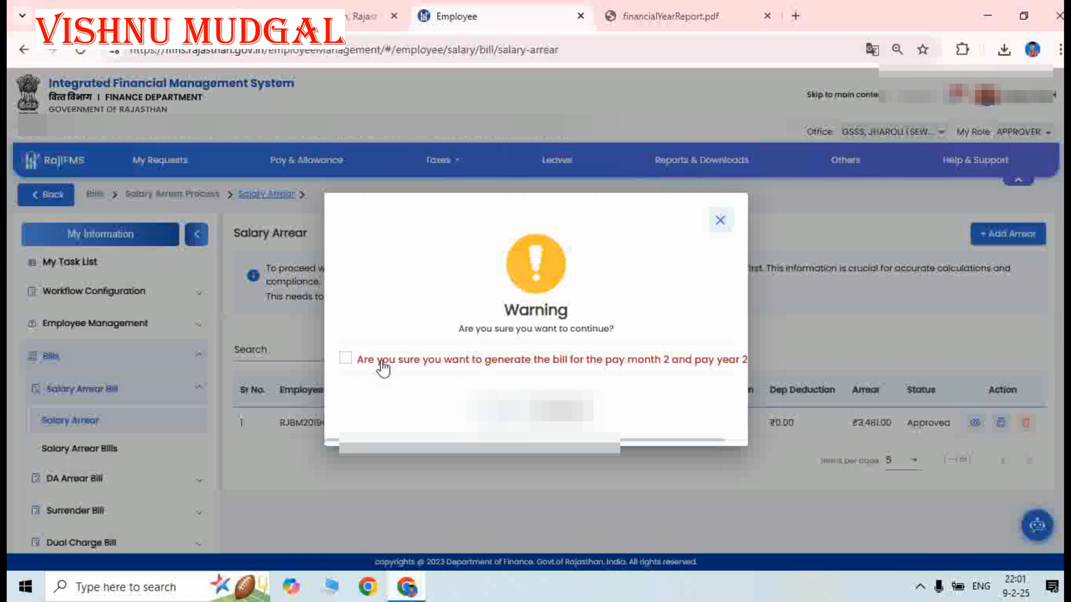
click(346, 358)
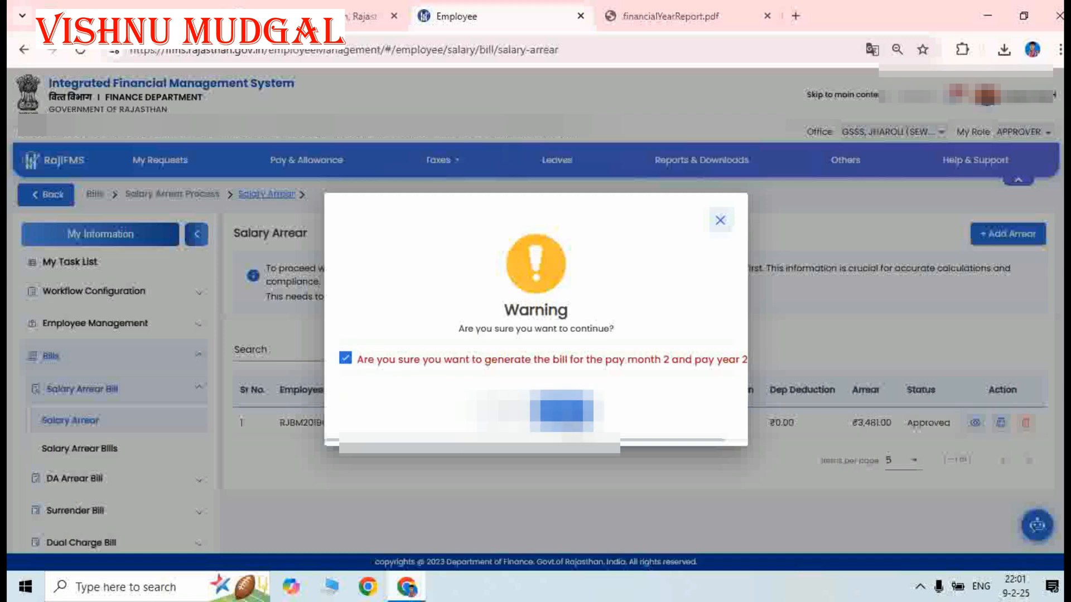
click(561, 411)
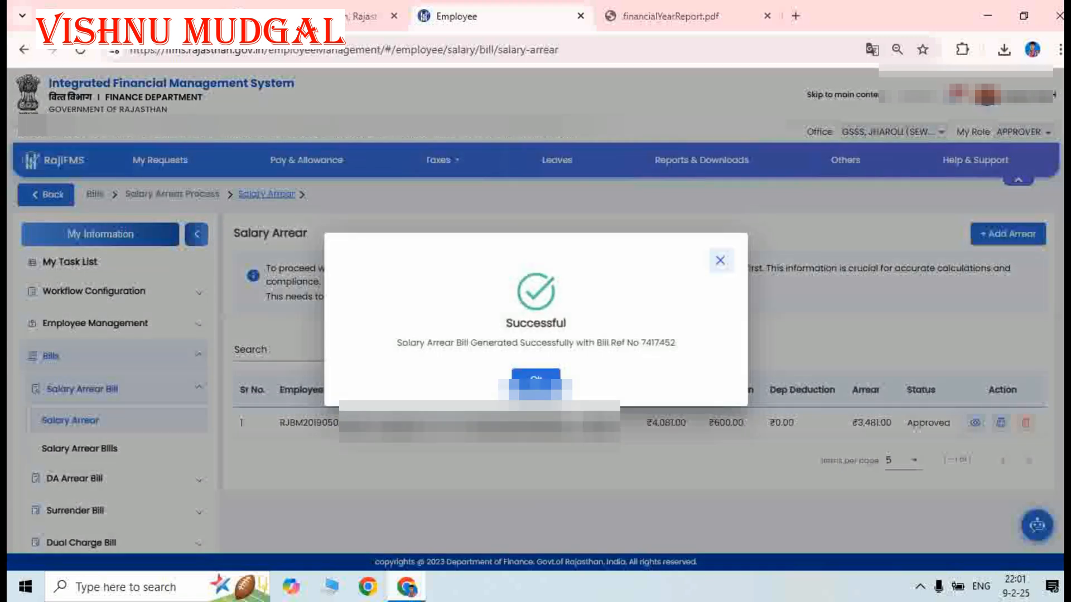
click(536, 375)
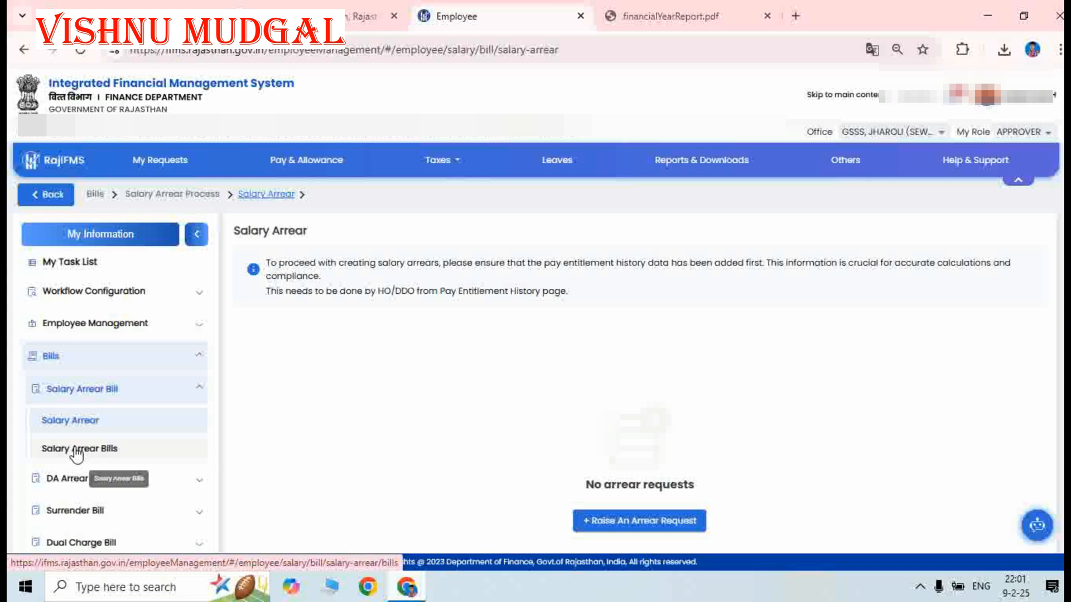
Search the Salary Arrear Bills for financial year 2024-2025 and month FEBRUARY-2025.
click(76, 451)
click(563, 275)
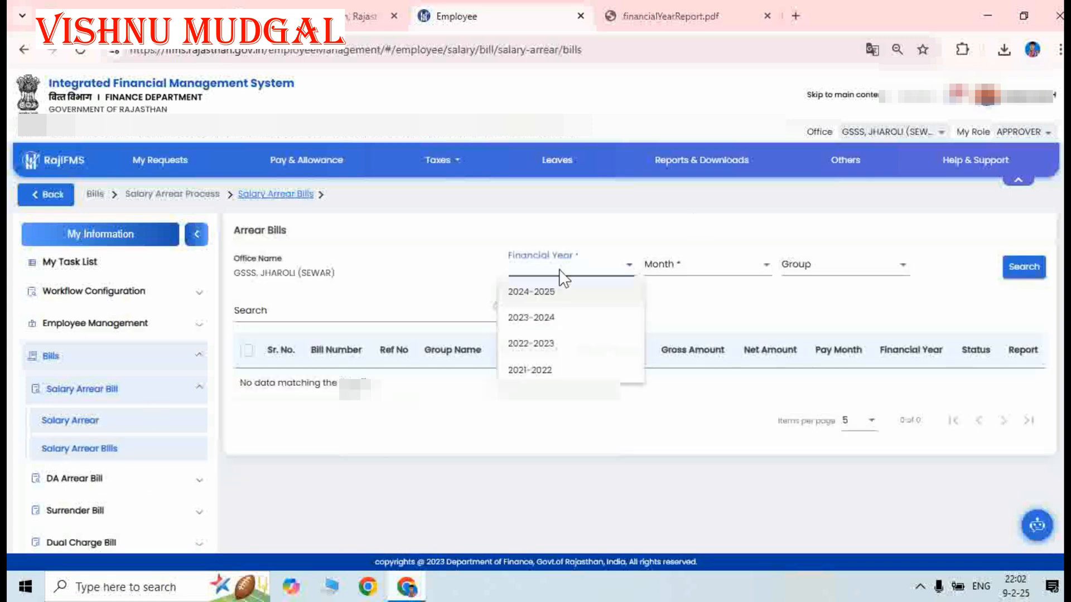
click(558, 294)
click(666, 272)
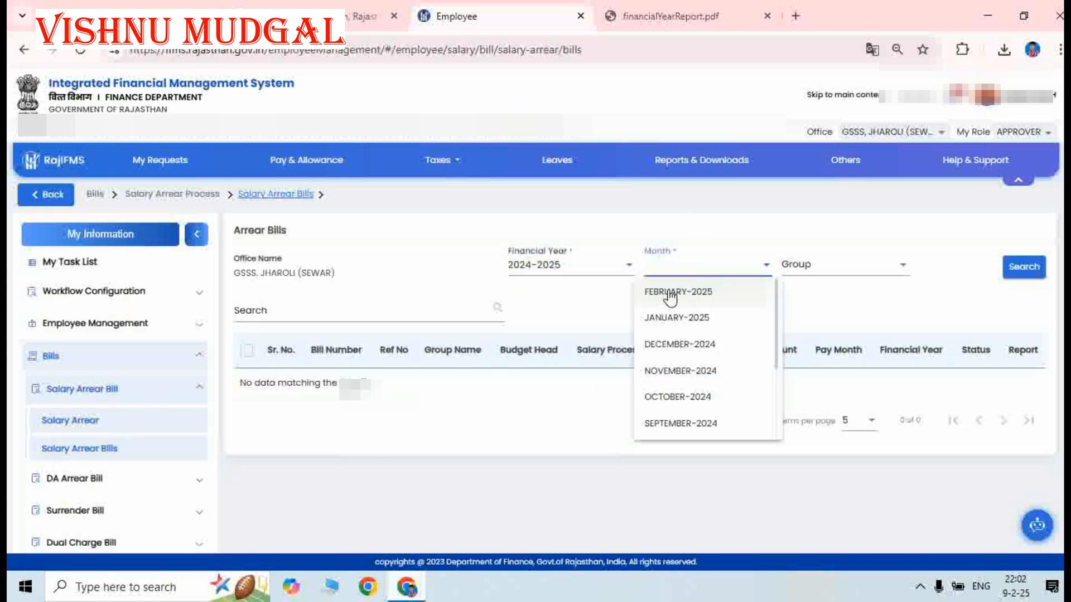
click(669, 292)
click(1022, 267)
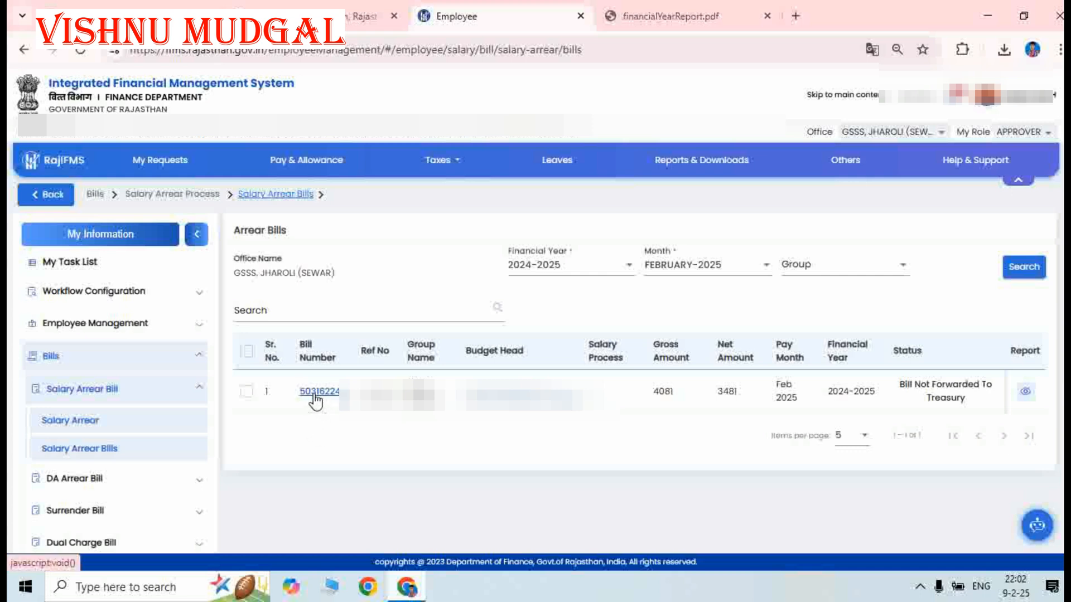
Select the February 2025 arrear bill, open its details, and examine its allowances, deductions and the document types available for upload.
click(246, 392)
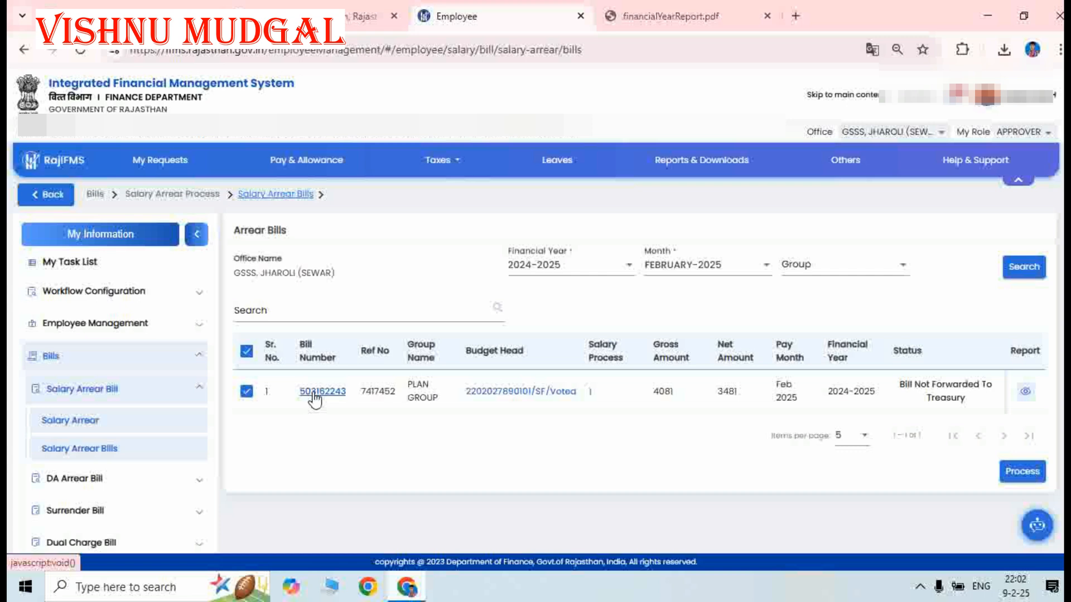
click(315, 392)
scroll(573, 411, down, 6)
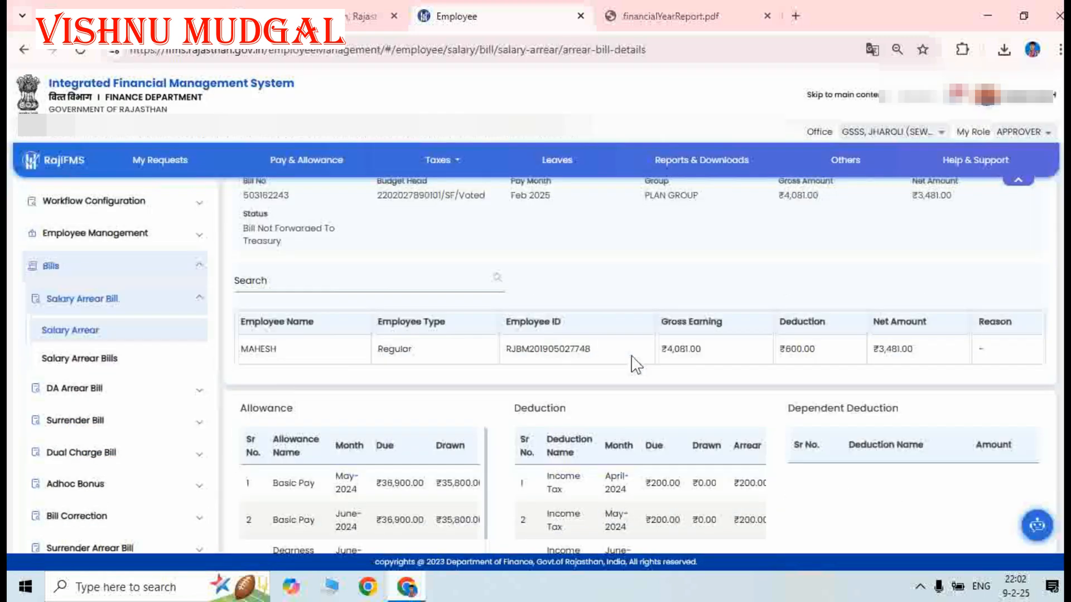
click(421, 495)
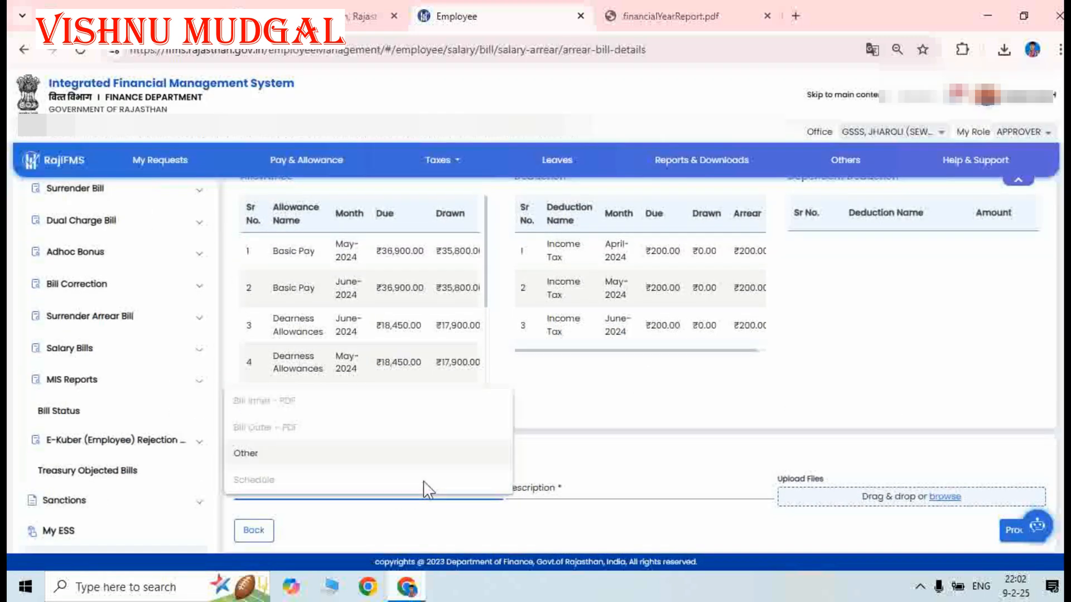
click(904, 527)
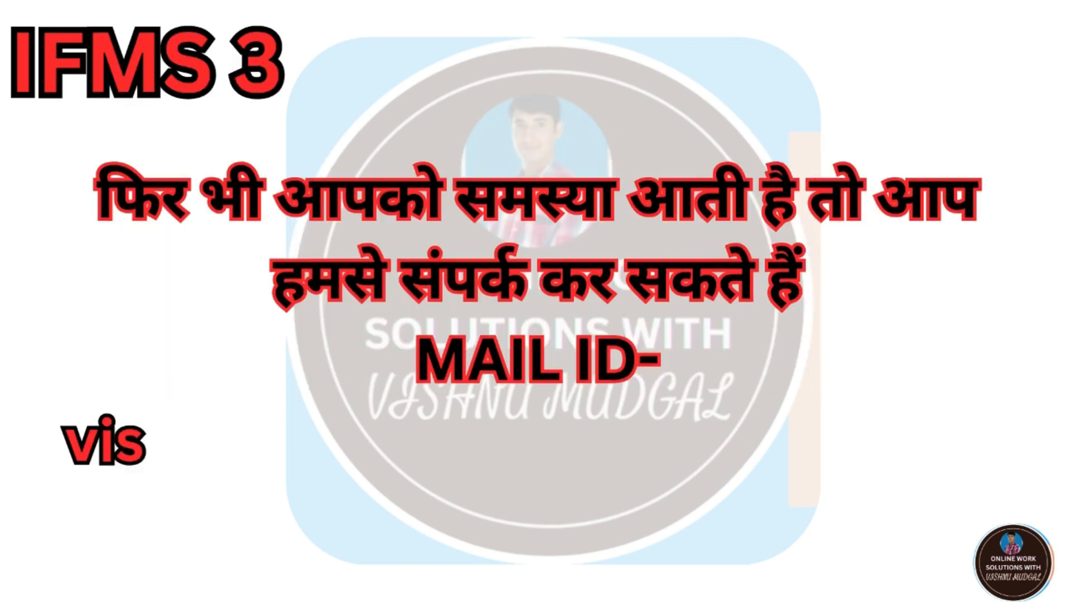